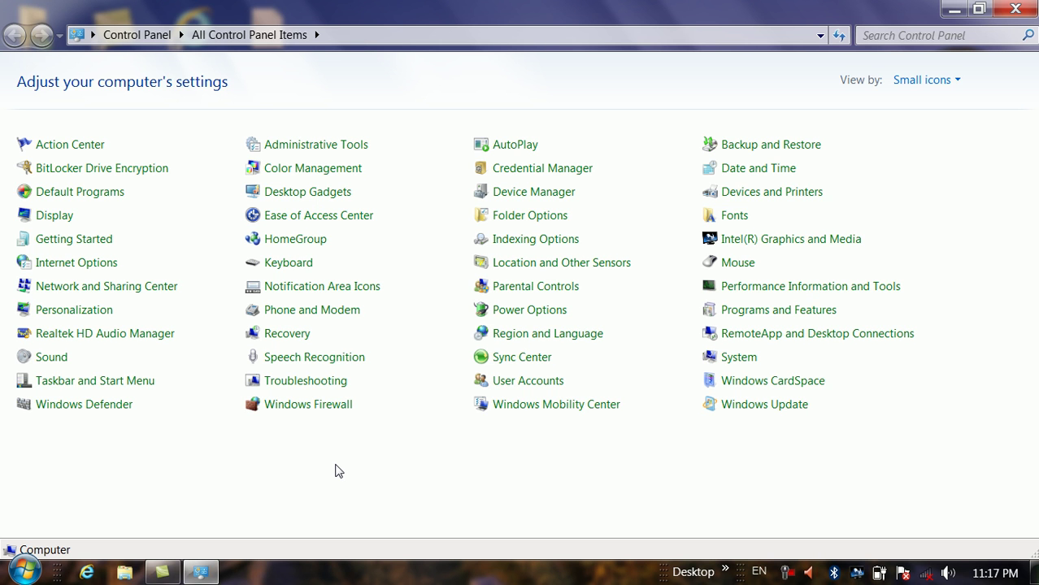
- Open the Back up your files task from Getting Started
{"action": "left_click", "coordinate": [103, 248]}
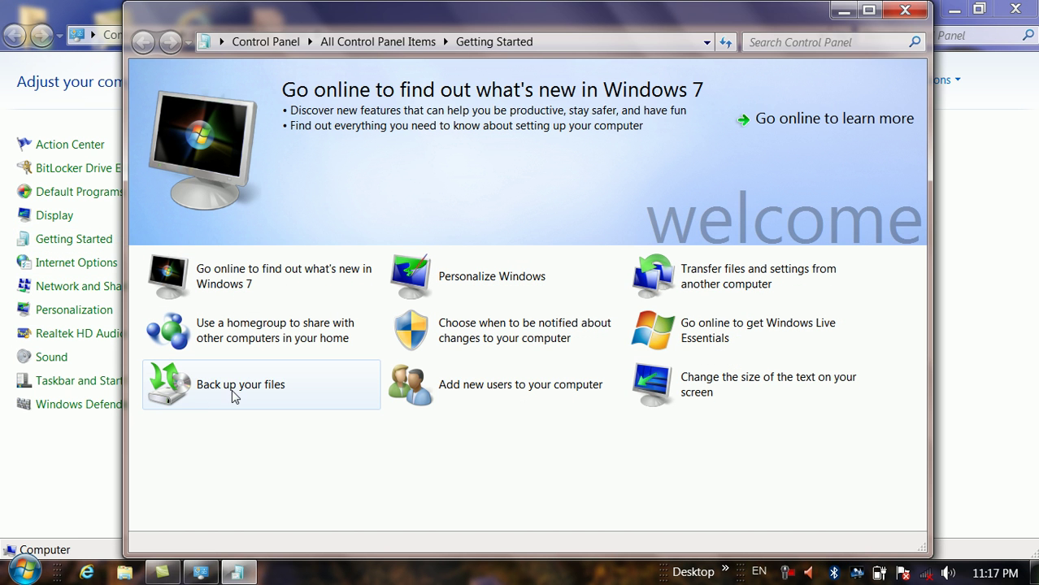
{"action": "left_click", "coordinate": [262, 396]}
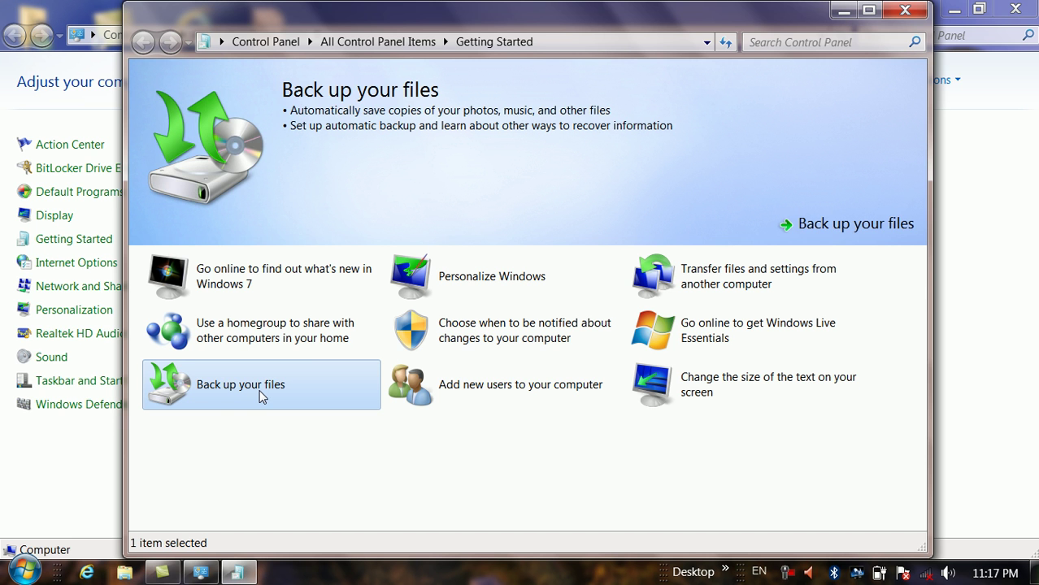
{"action": "double_click", "coordinate": [262, 396]}
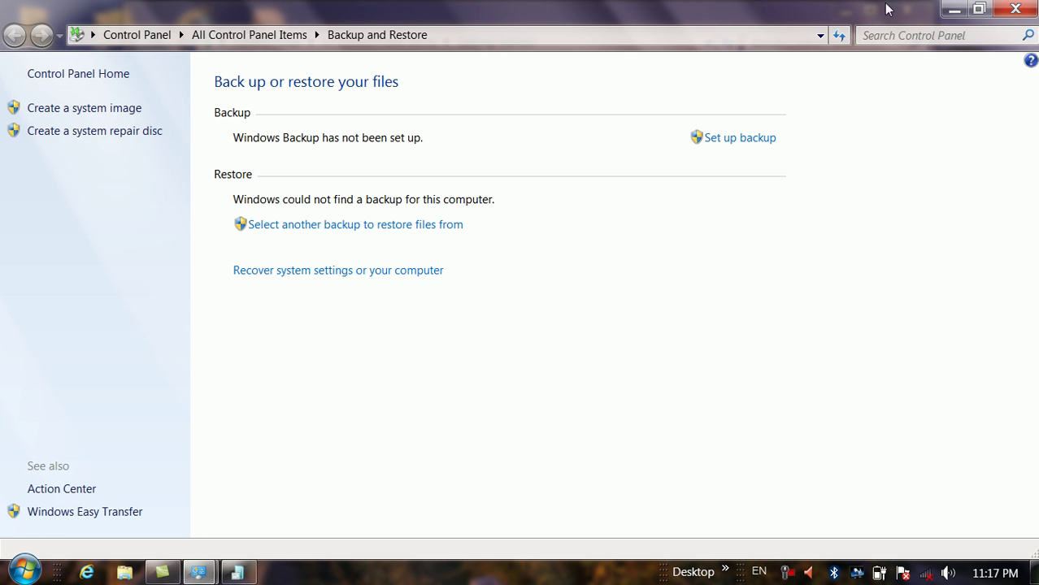
- Minimize the Backup and Restore and All Control Panel Items windows and close Getting Started
{"action": "left_click", "coordinate": [952, 10]}
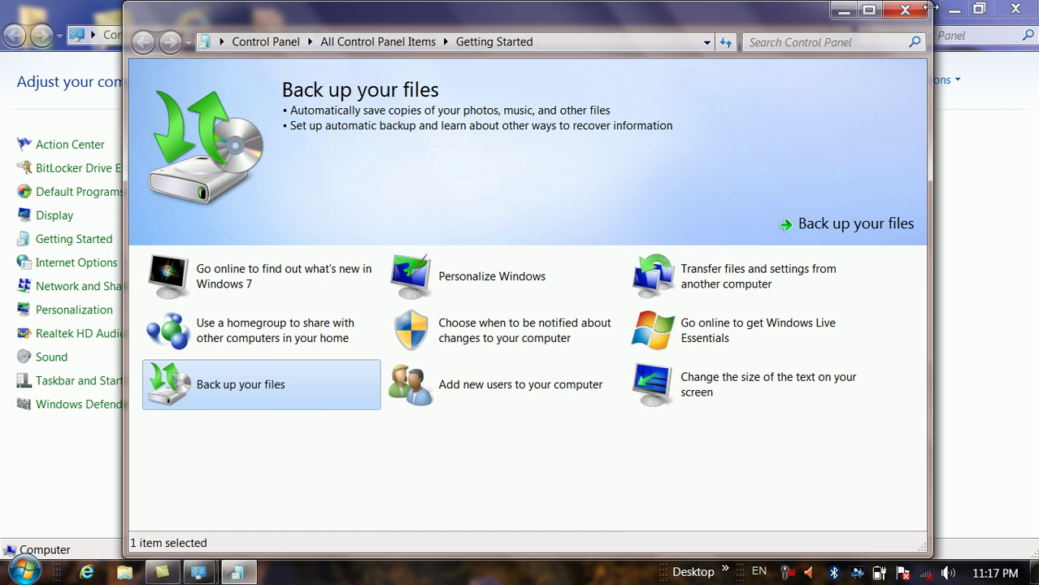
{"action": "left_click", "coordinate": [953, 10]}
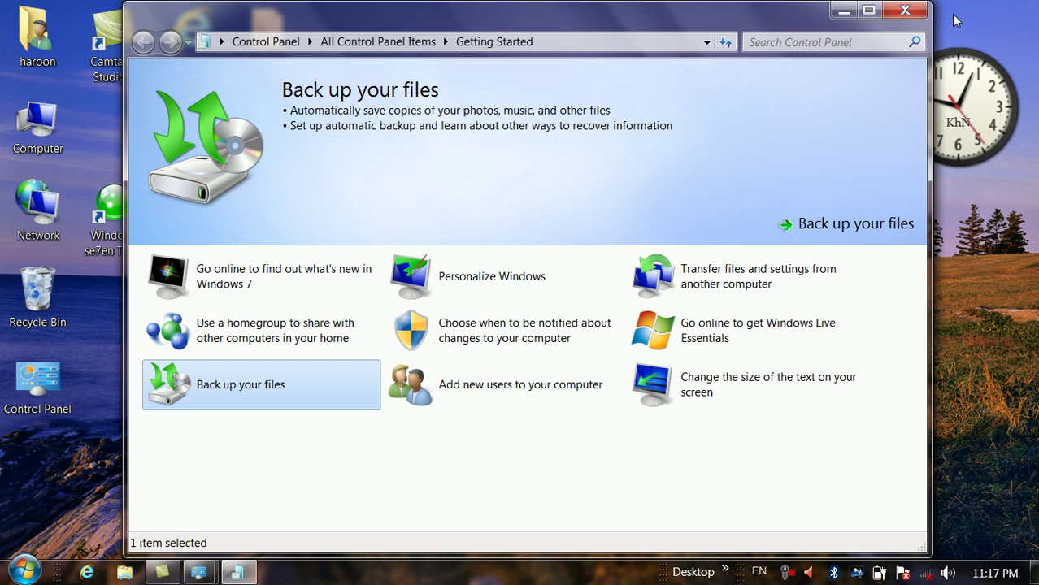
{"action": "left_click", "coordinate": [907, 10]}
- Refresh the desktop and move New folder to the spot beside the Computer icon
{"action": "left_click_drag", "start_coordinate": [460, 45], "coordinate": [38, 434]}
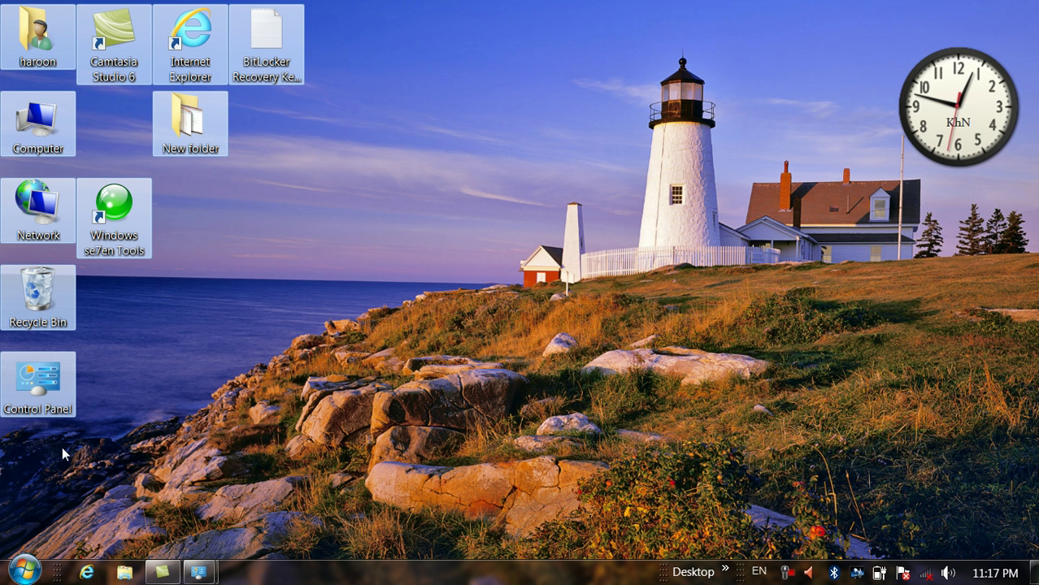
{"action": "left_click", "coordinate": [103, 318]}
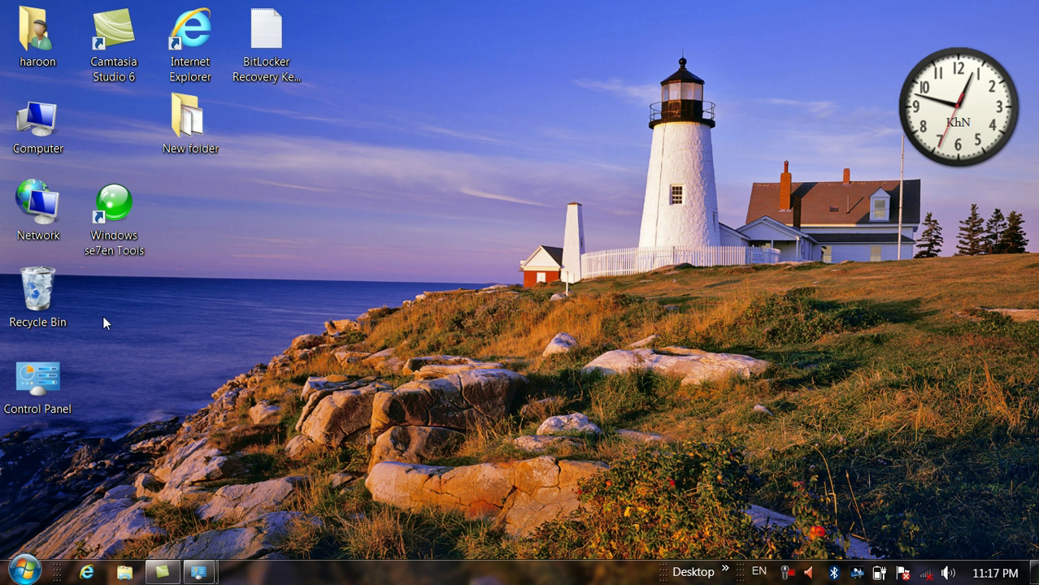
{"action": "right_click", "coordinate": [103, 318]}
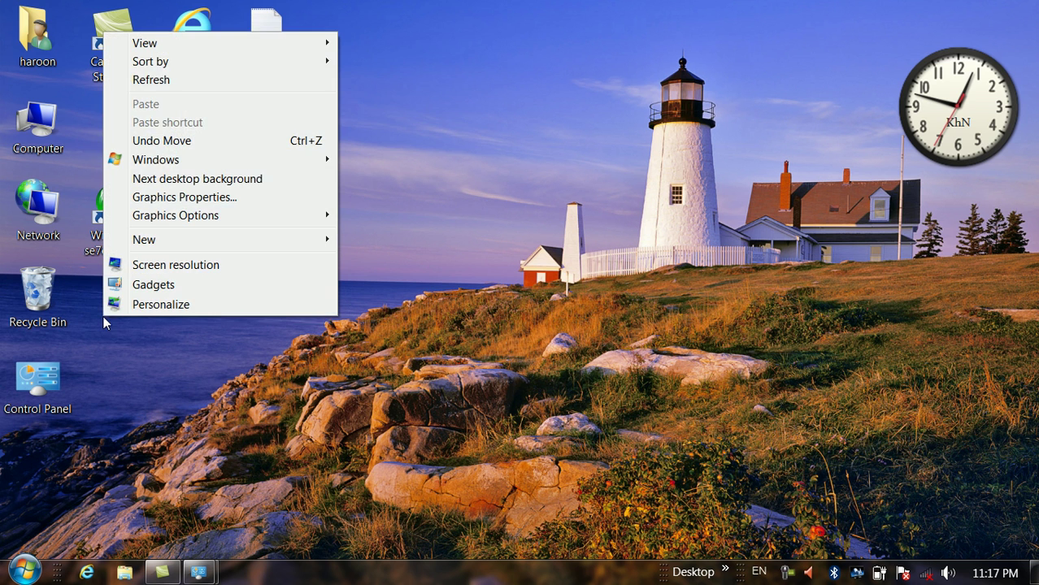
{"action": "left_click", "coordinate": [173, 79]}
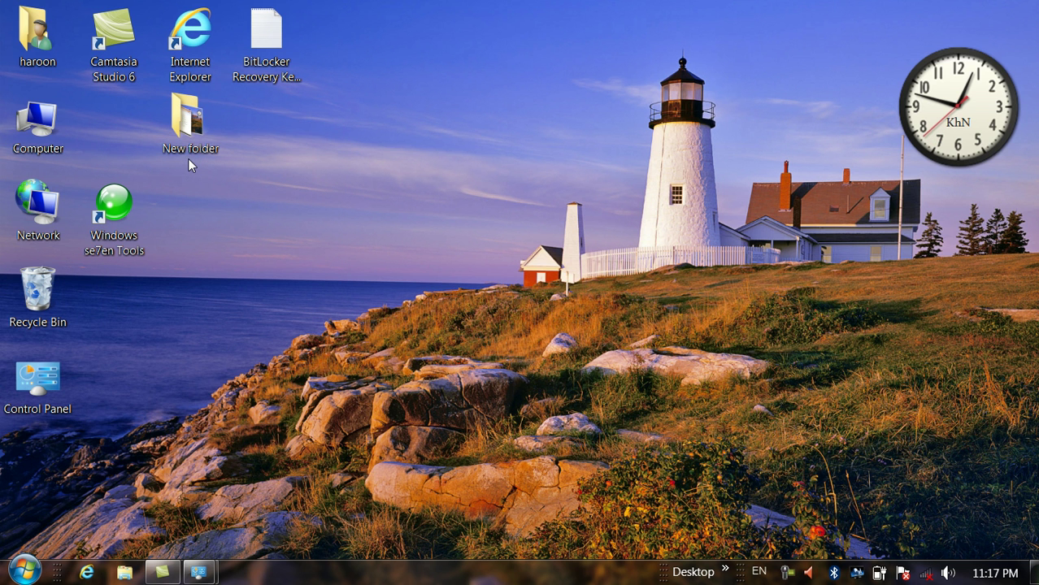
{"action": "left_click_drag", "start_coordinate": [190, 145], "coordinate": [118, 148]}
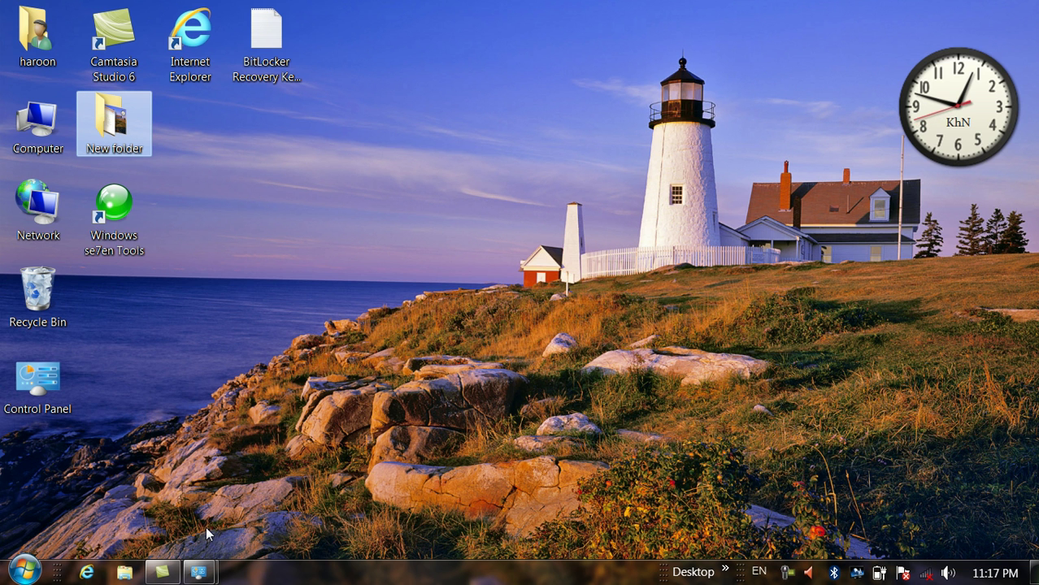
- Restore the minimized Backup and Restore window and switch to All Control Panel Items
{"action": "left_click", "coordinate": [200, 573]}
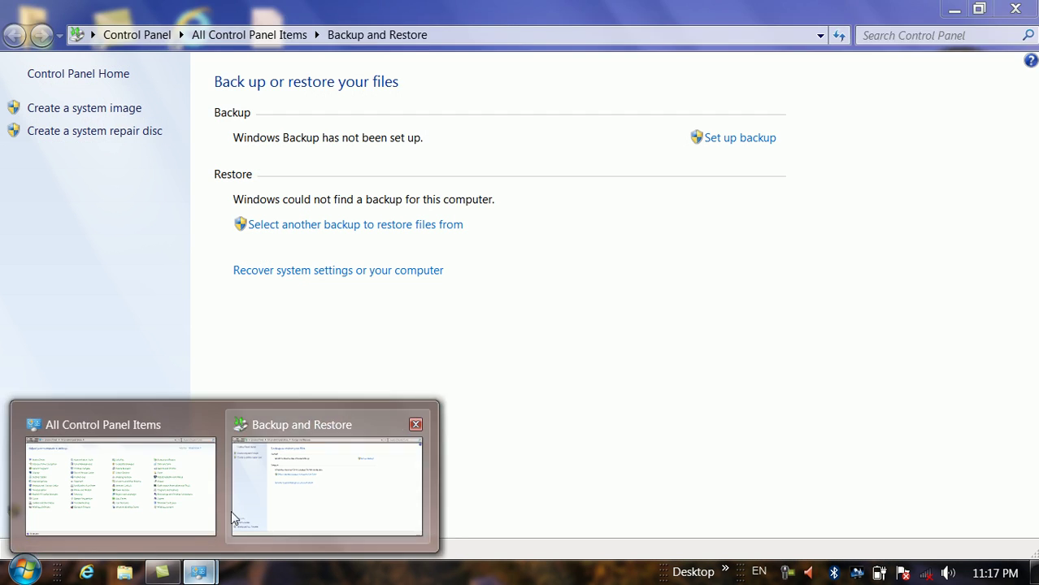
{"action": "left_click", "coordinate": [232, 512]}
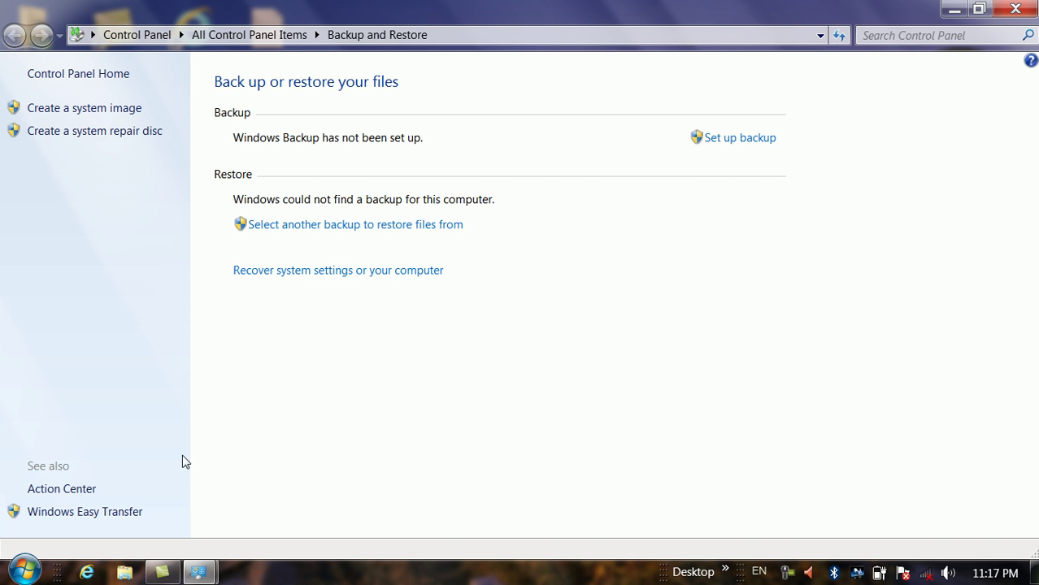
{"action": "mouse_move", "coordinate": [199, 569]}
{"action": "left_click", "coordinate": [190, 533]}
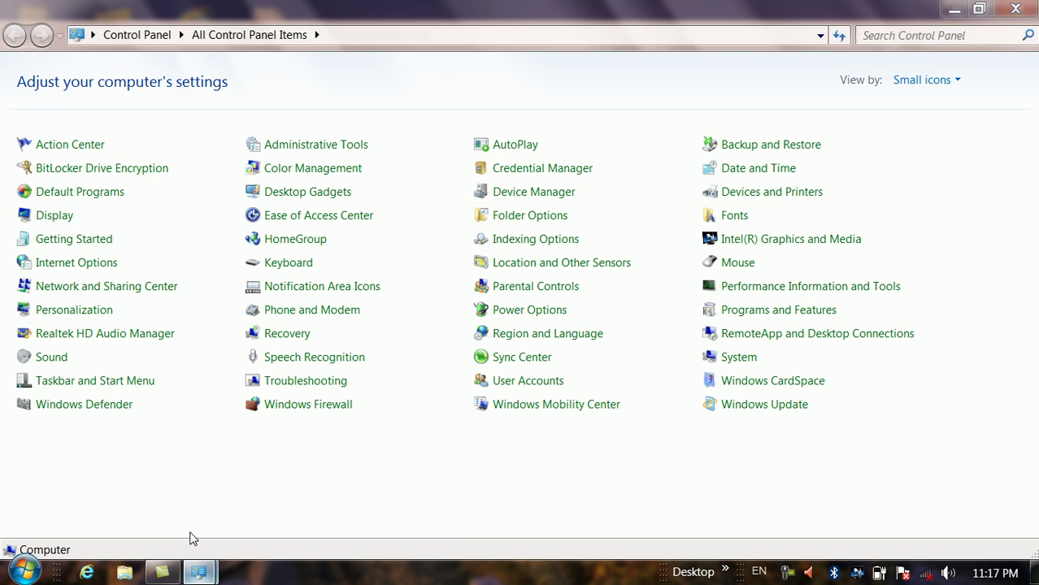
- Go through Getting Started to the file backup page and start creating a system image
{"action": "left_click", "coordinate": [81, 243]}
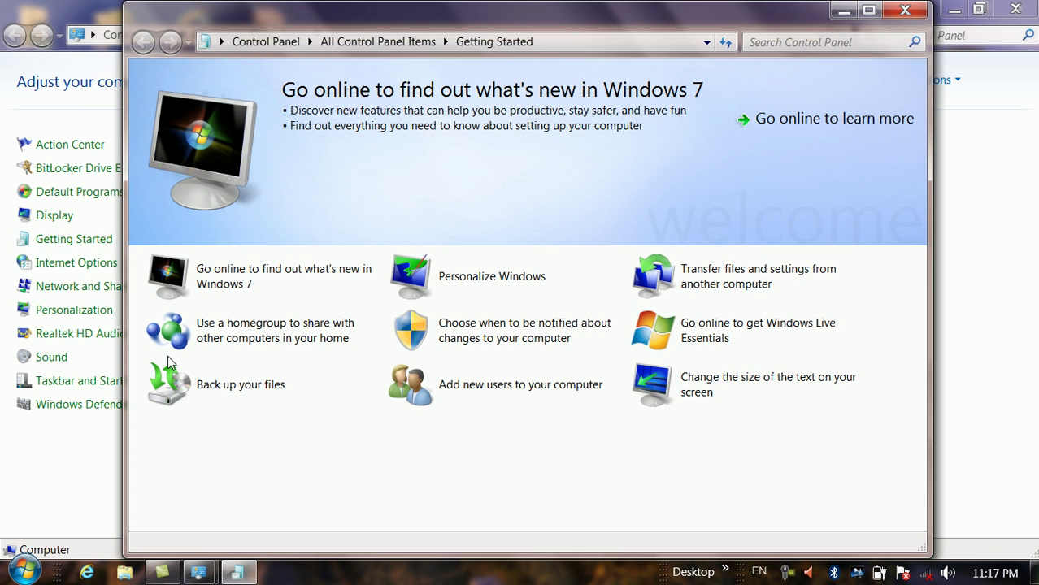
{"action": "left_click", "coordinate": [195, 377]}
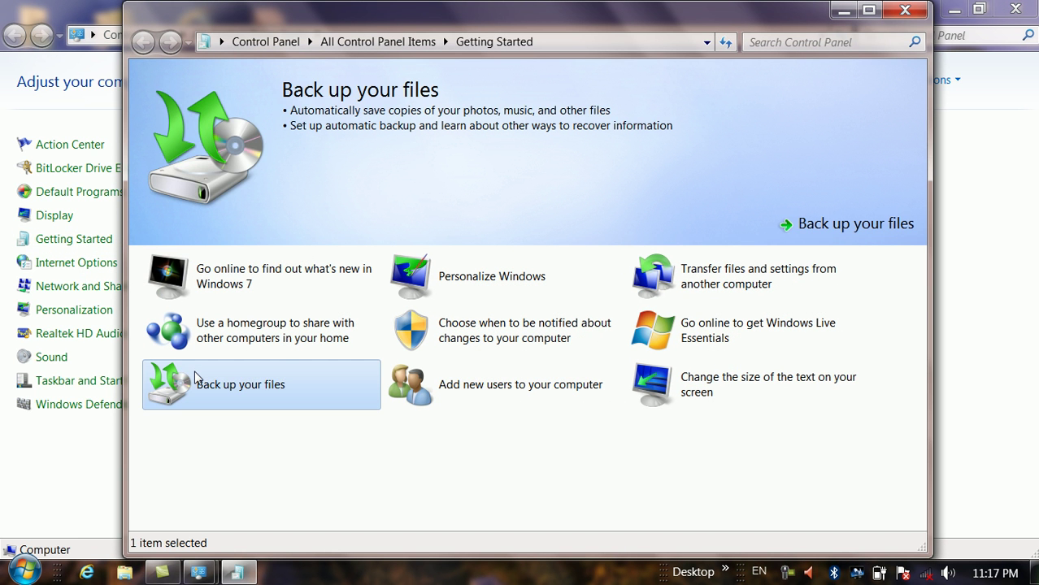
{"action": "double_click", "coordinate": [195, 377]}
{"action": "left_click", "coordinate": [126, 118]}
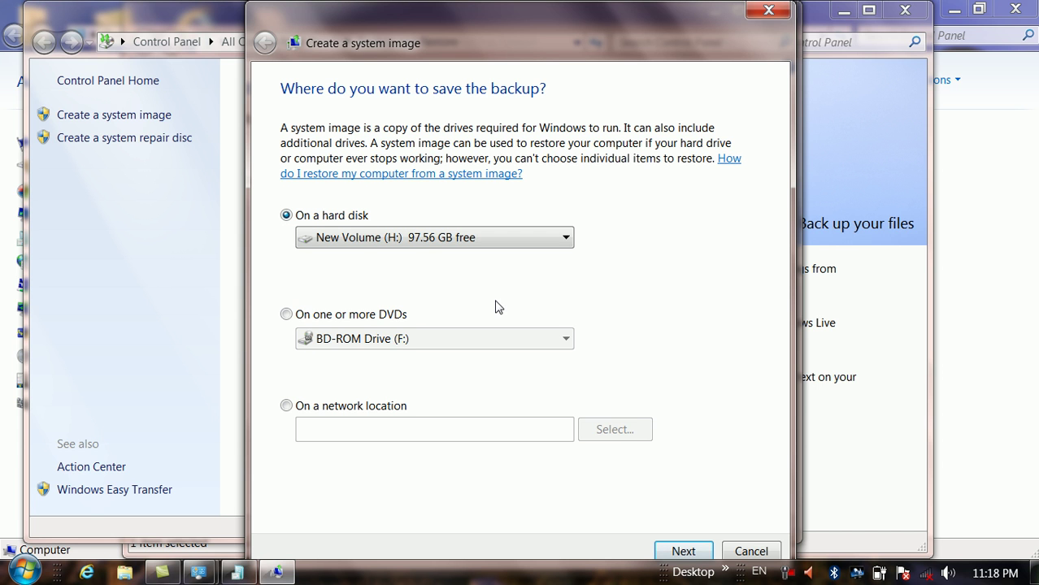
- Review the hard disk, DVD and network location options for saving the backup, including the network location selection dialog
{"action": "left_click", "coordinate": [364, 238]}
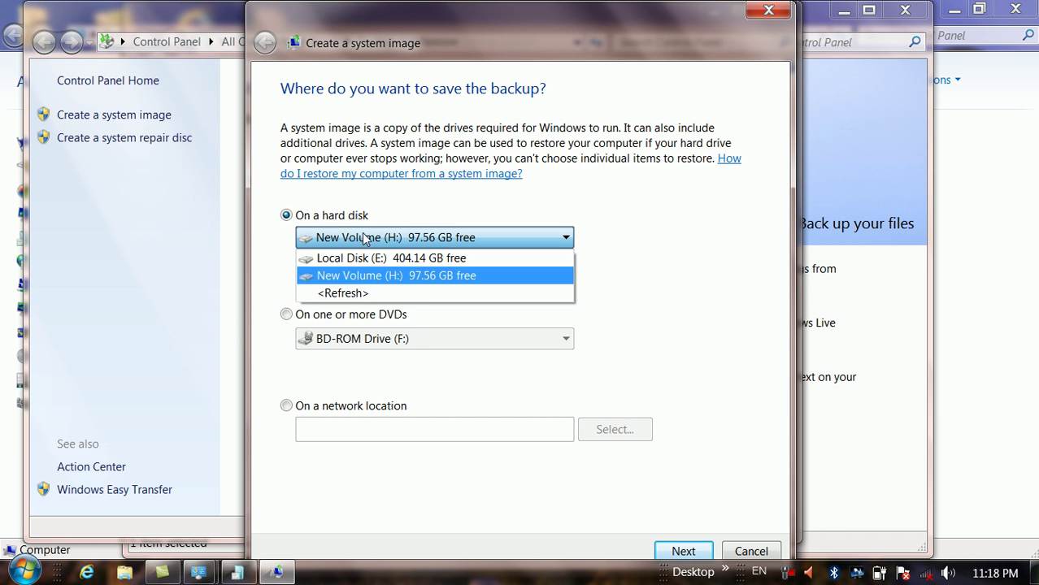
{"action": "left_click", "coordinate": [379, 277]}
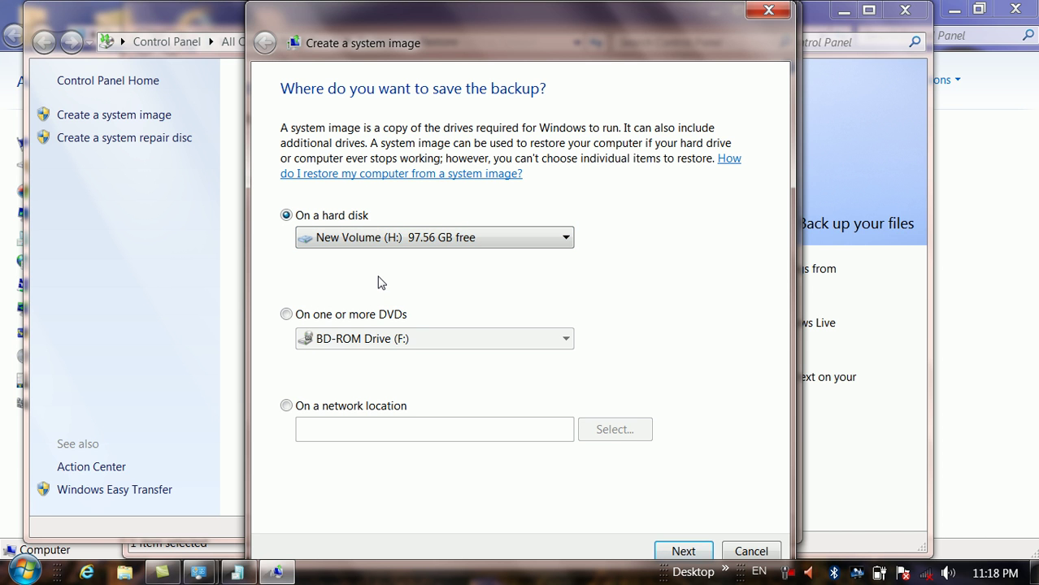
{"action": "left_click", "coordinate": [339, 318]}
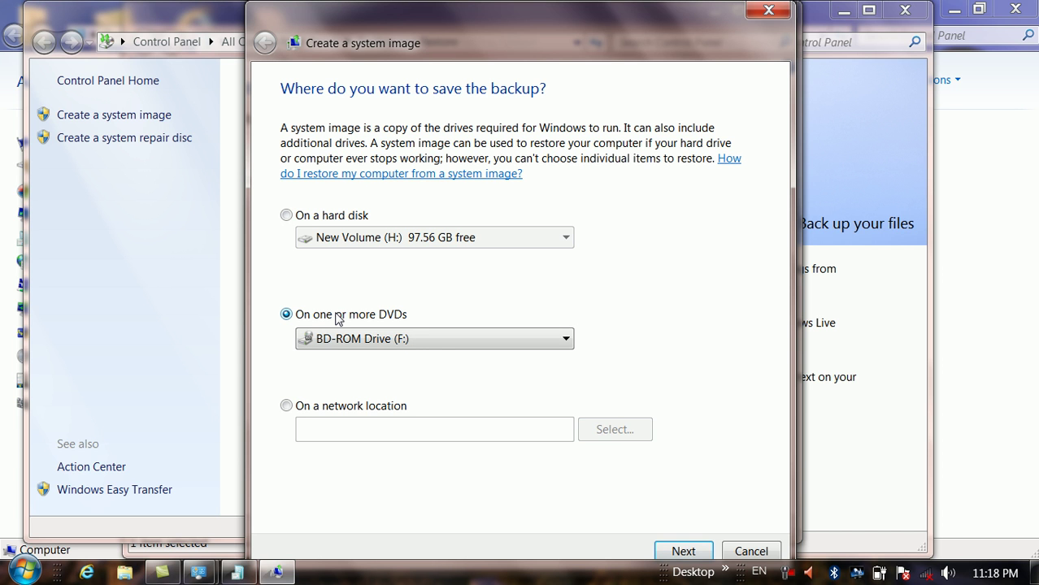
{"action": "left_click", "coordinate": [301, 412]}
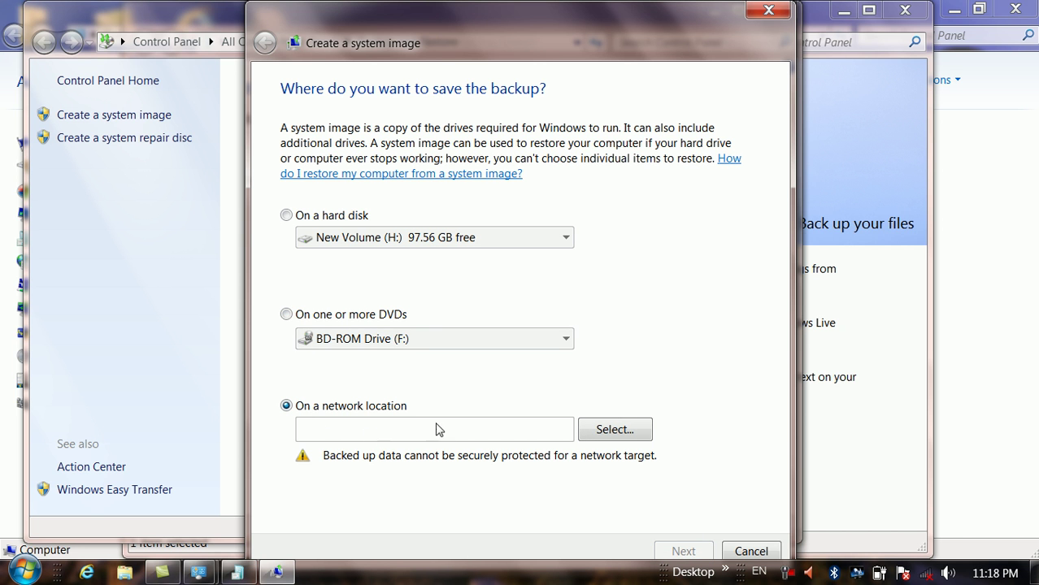
{"action": "left_click", "coordinate": [615, 430]}
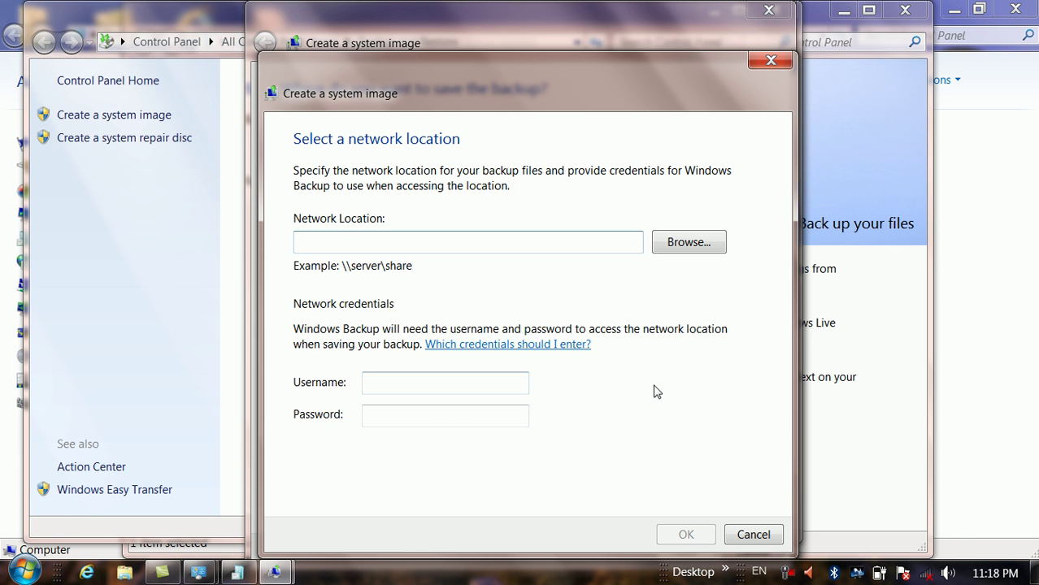
{"action": "left_click", "coordinate": [742, 533]}
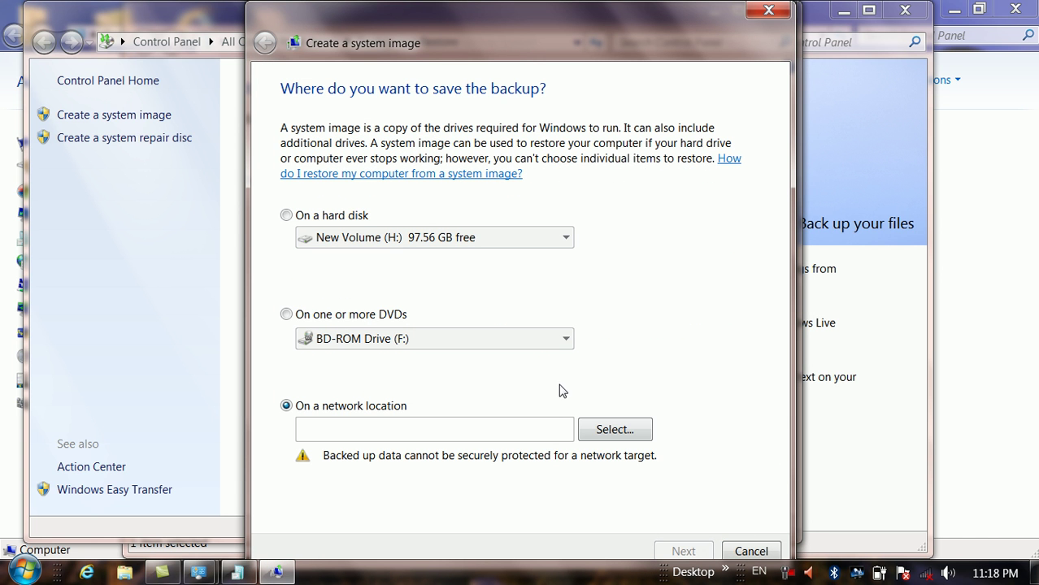
- Save the system image to the hard disk New Volume (H:), keep the default drives included, and start the backup
{"action": "left_click", "coordinate": [363, 223]}
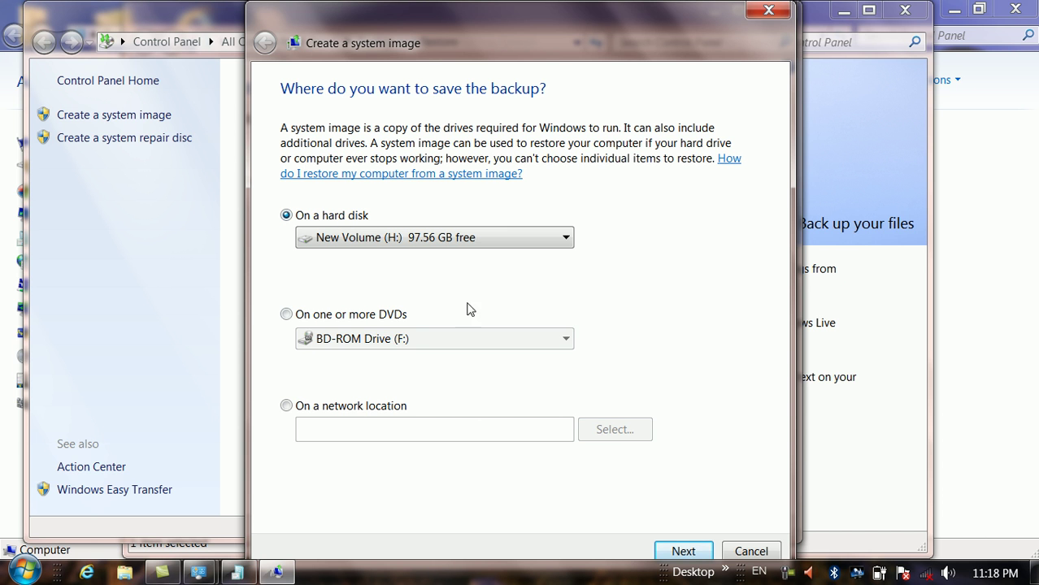
{"action": "left_click", "coordinate": [690, 550]}
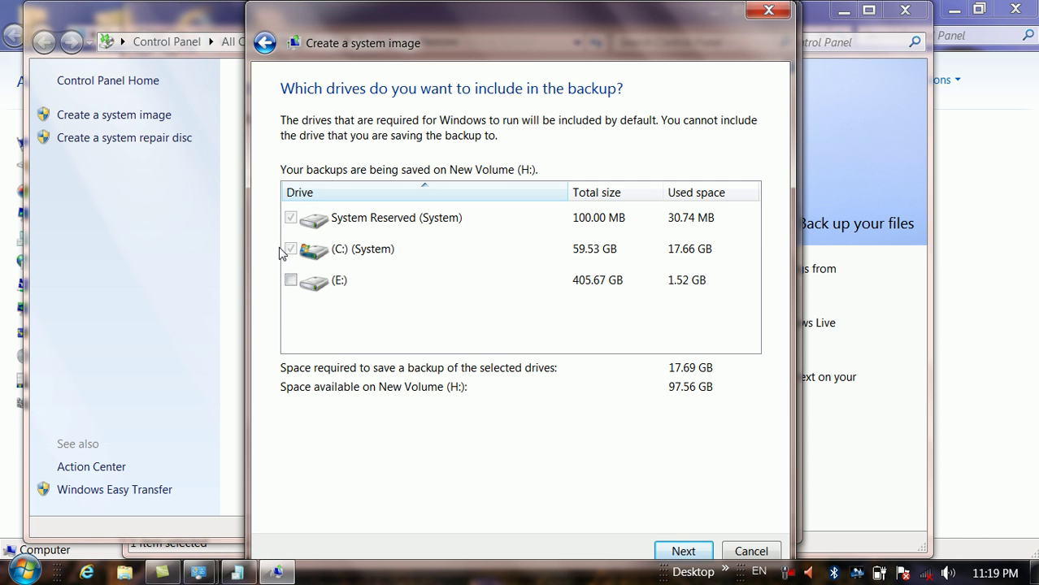
{"action": "left_click", "coordinate": [684, 552]}
{"action": "left_click", "coordinate": [669, 551]}
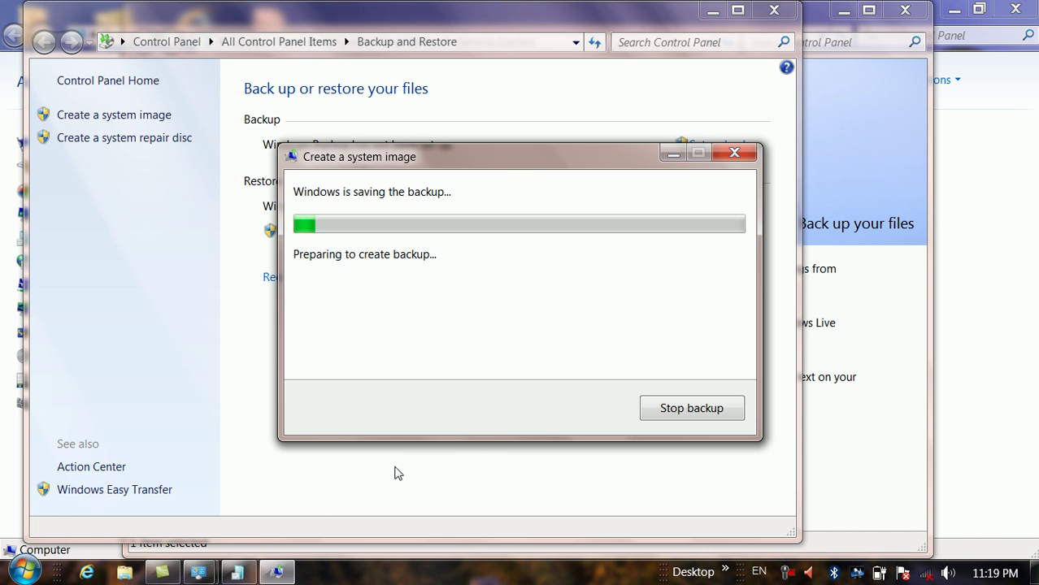
- Minimize the backup progress, Backup and Restore, Getting Started and All Control Panel Items windows to reveal the desktop
{"action": "left_click", "coordinate": [277, 569]}
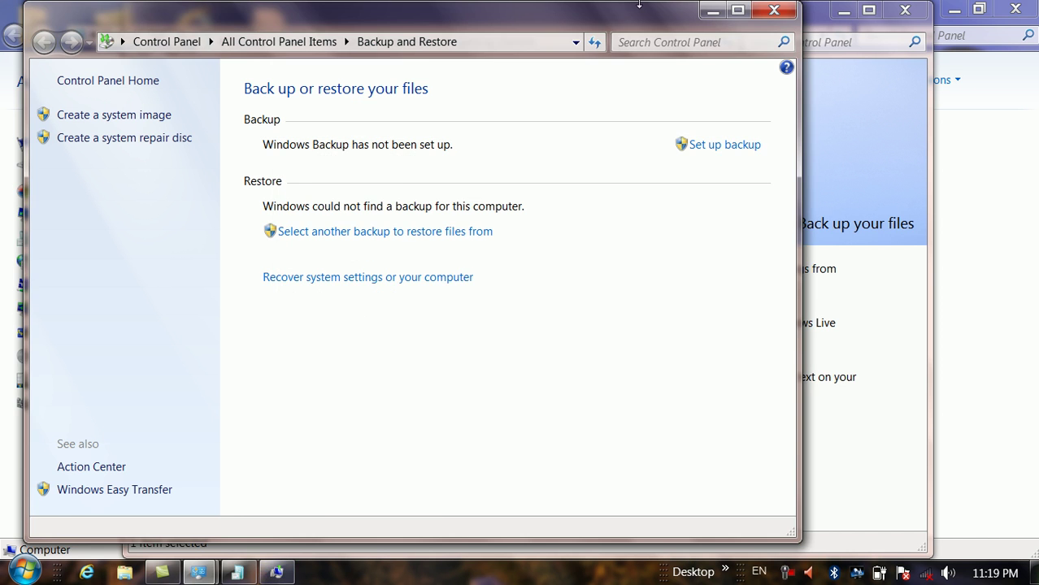
{"action": "left_click", "coordinate": [712, 10]}
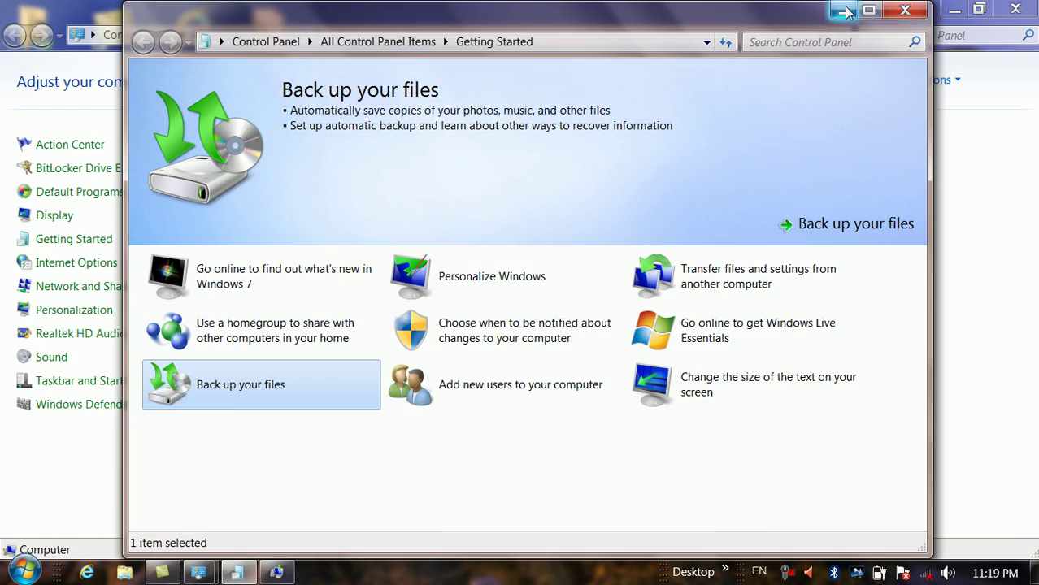
{"action": "left_click", "coordinate": [843, 9]}
{"action": "left_click", "coordinate": [954, 9]}
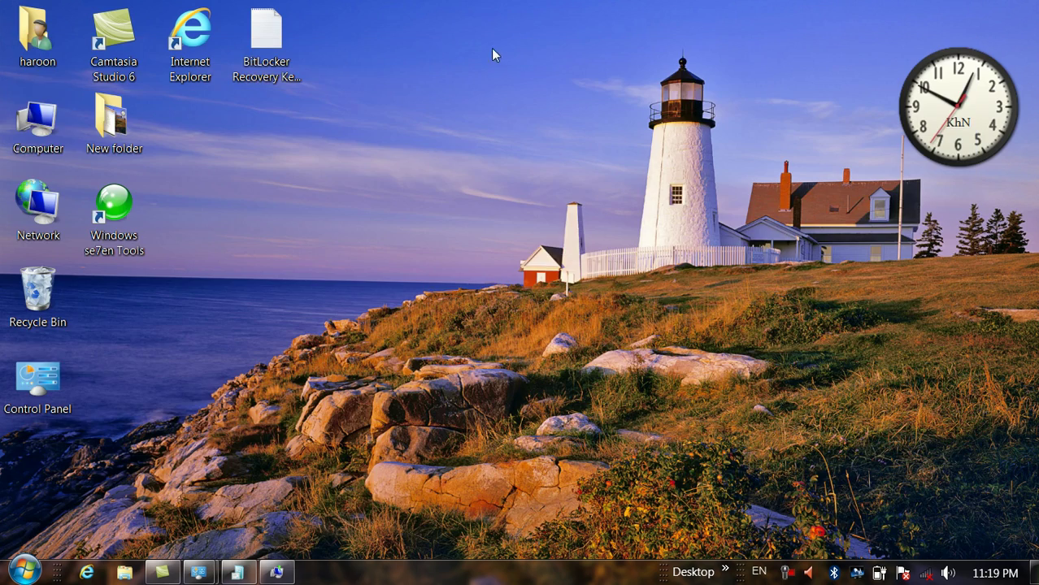
- Look inside New Volume (H:) for the backup folder and close the window
{"action": "double_click", "coordinate": [38, 121]}
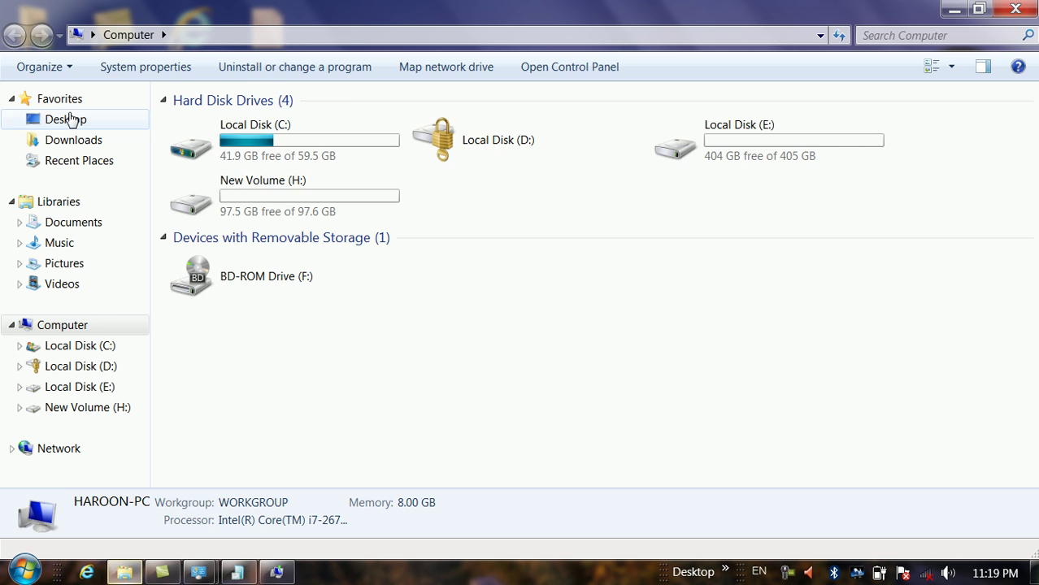
{"action": "double_click", "coordinate": [271, 201]}
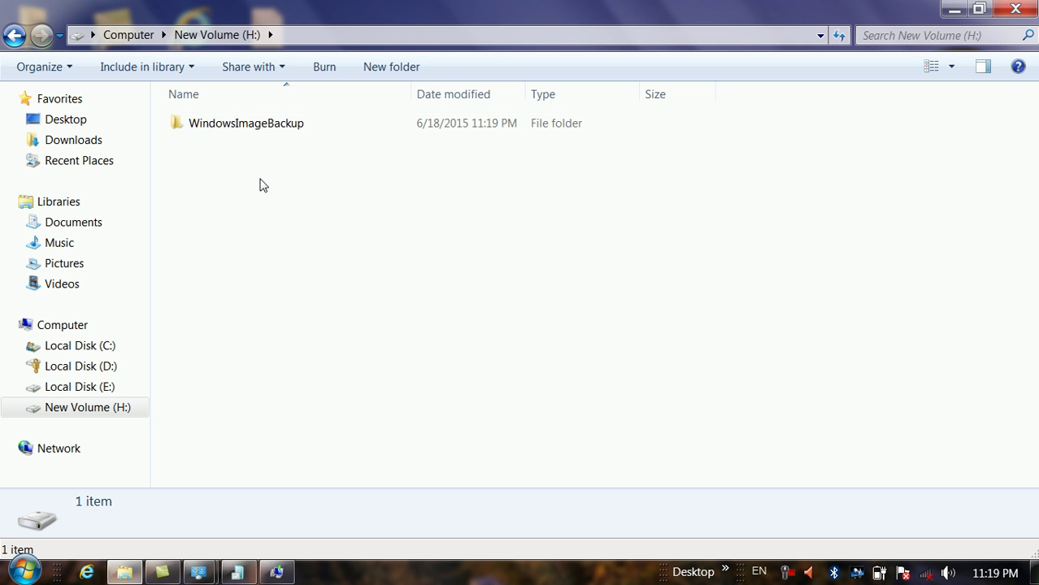
{"action": "left_click", "coordinate": [1016, 8]}
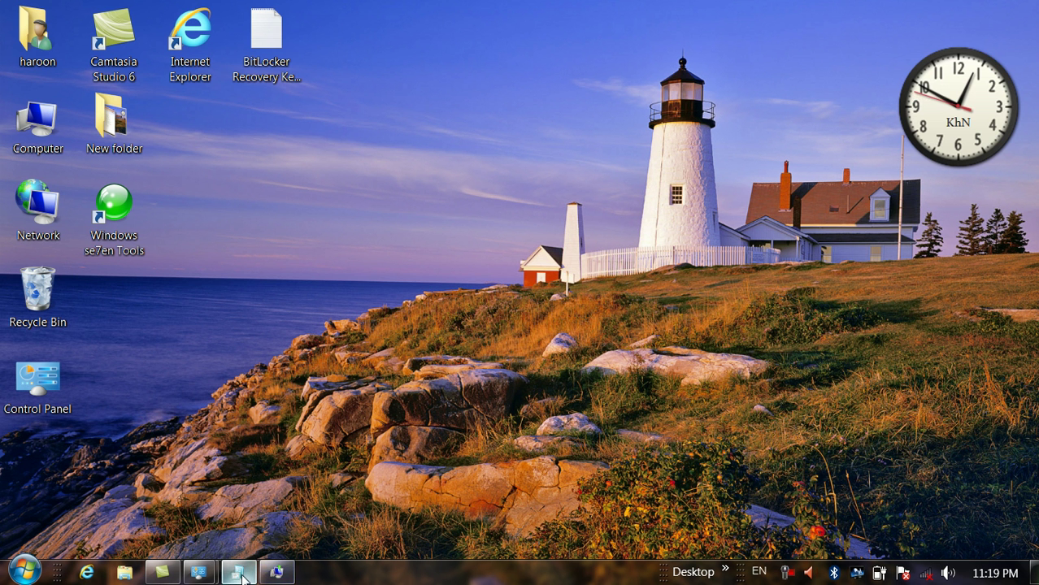
- Bring back the Create a system image progress window and move it toward the lower part of the desktop
{"action": "left_click", "coordinate": [275, 571]}
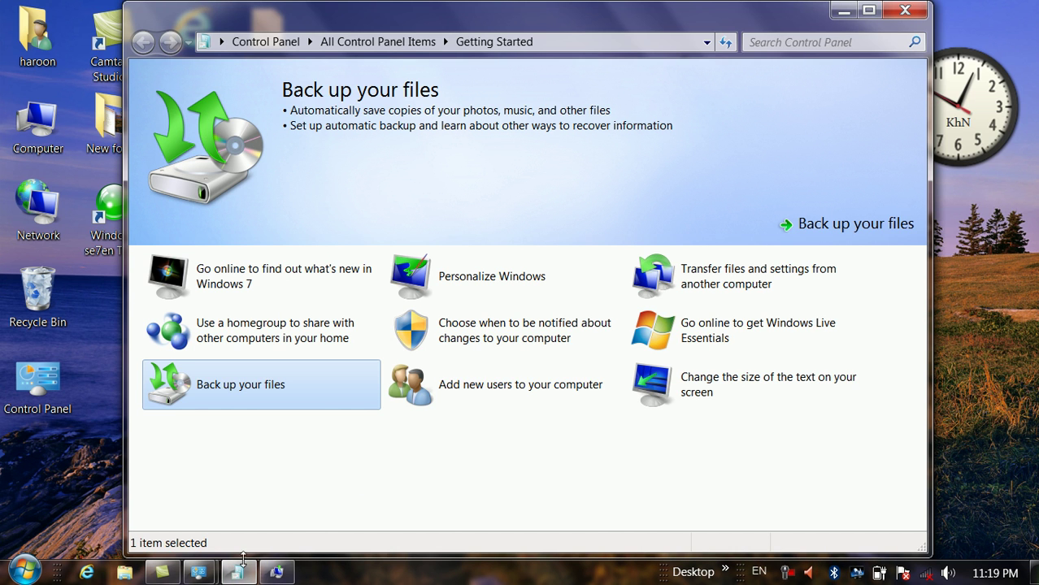
{"action": "left_click", "coordinate": [276, 572]}
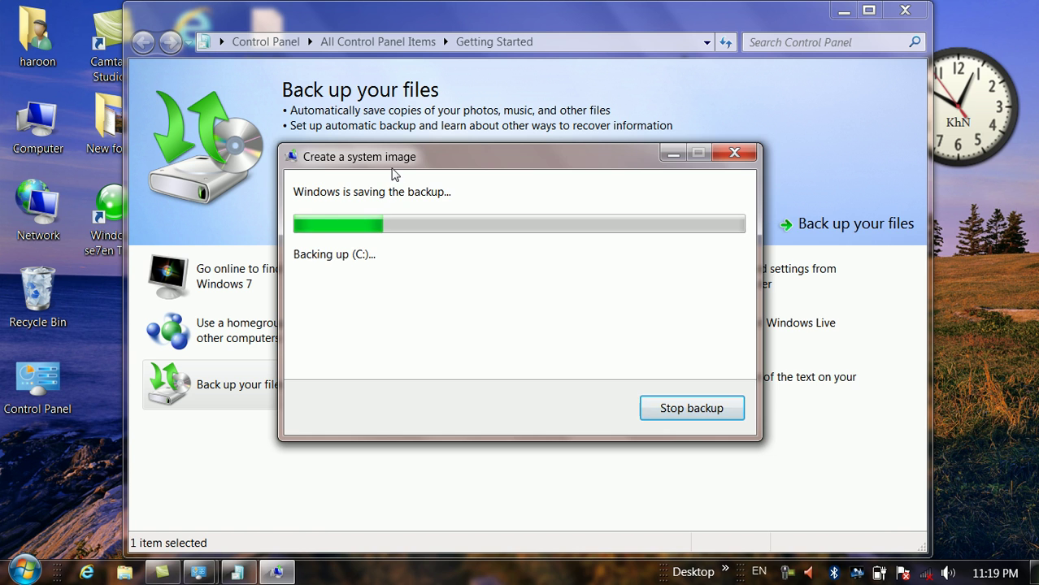
{"action": "left_click_drag", "start_coordinate": [394, 174], "coordinate": [514, 411]}
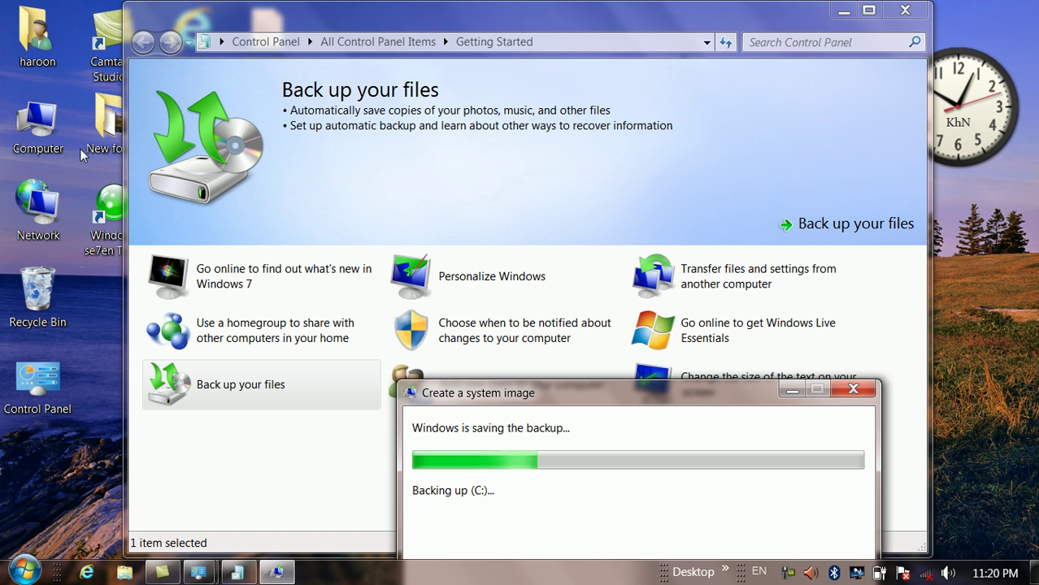
- Open Computer to check the free space on New Volume (H:)
{"action": "double_click", "coordinate": [54, 151]}
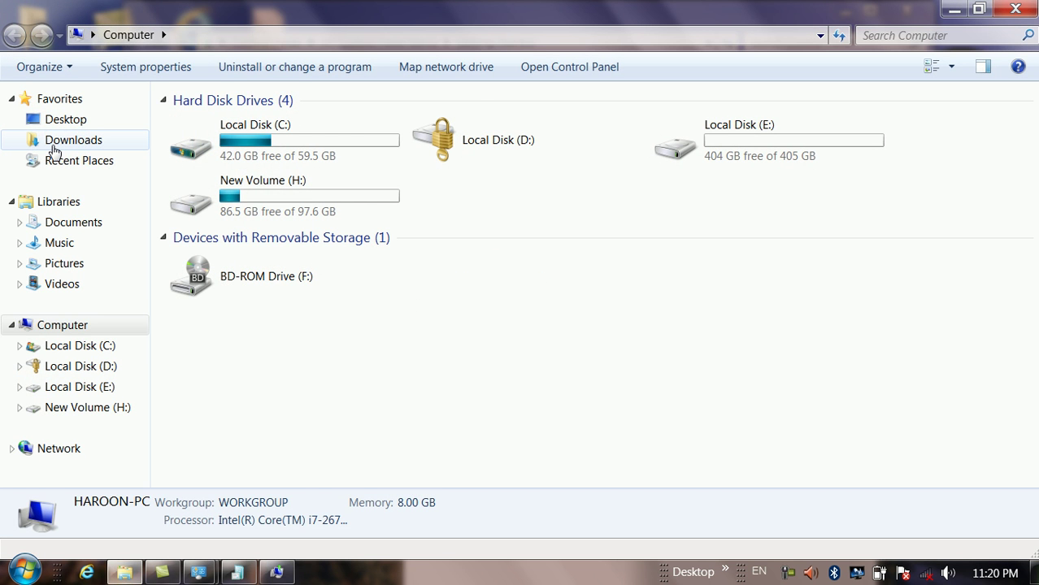
- Check New Volume (H:) again for the backup folder, close it, and move the Create a system image progress window to mid-desktop
{"action": "double_click", "coordinate": [301, 186]}
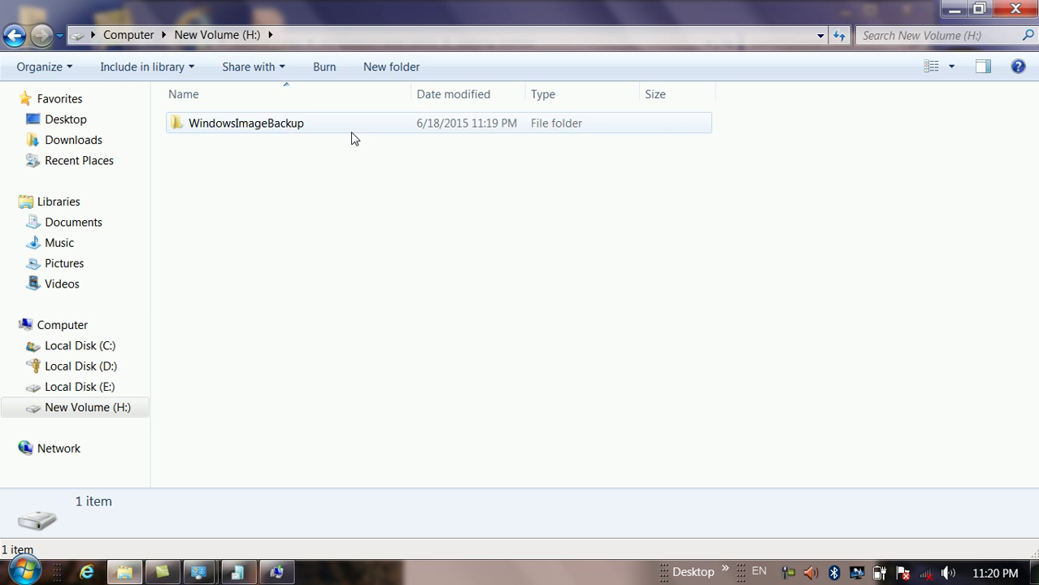
{"action": "left_click", "coordinate": [1033, 9]}
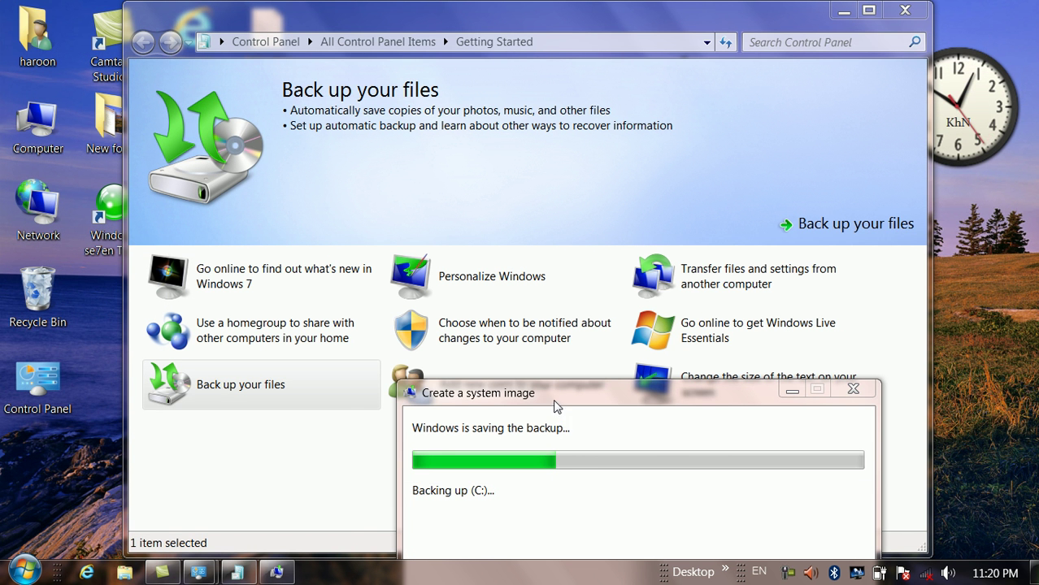
{"action": "left_click_drag", "start_coordinate": [558, 397], "coordinate": [511, 222]}
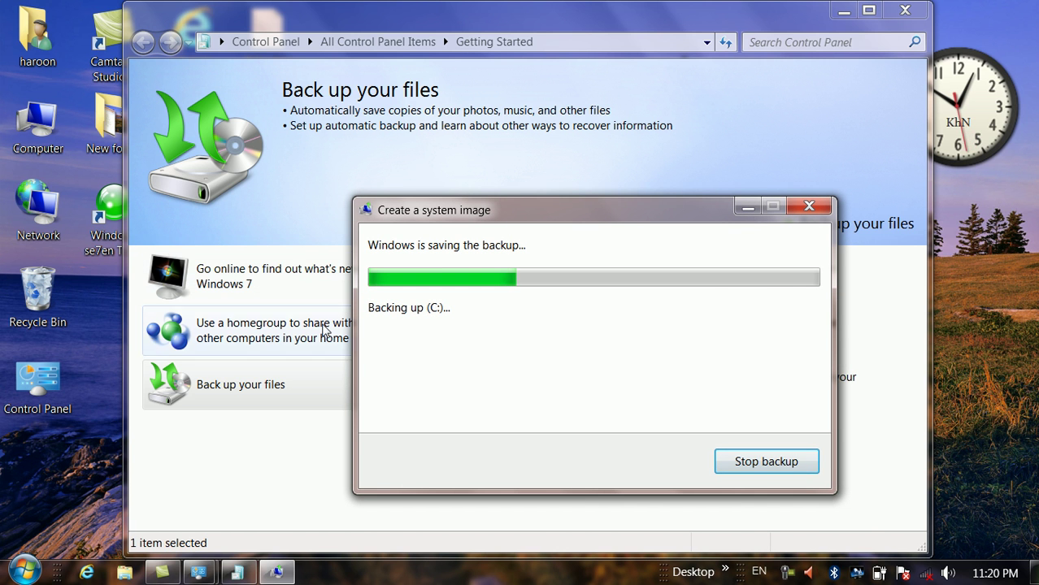
- Open Backup and Restore, try to create a system repair disc with BD-ROM Drive (F:), and exit the disc creation
{"action": "left_click", "coordinate": [231, 392]}
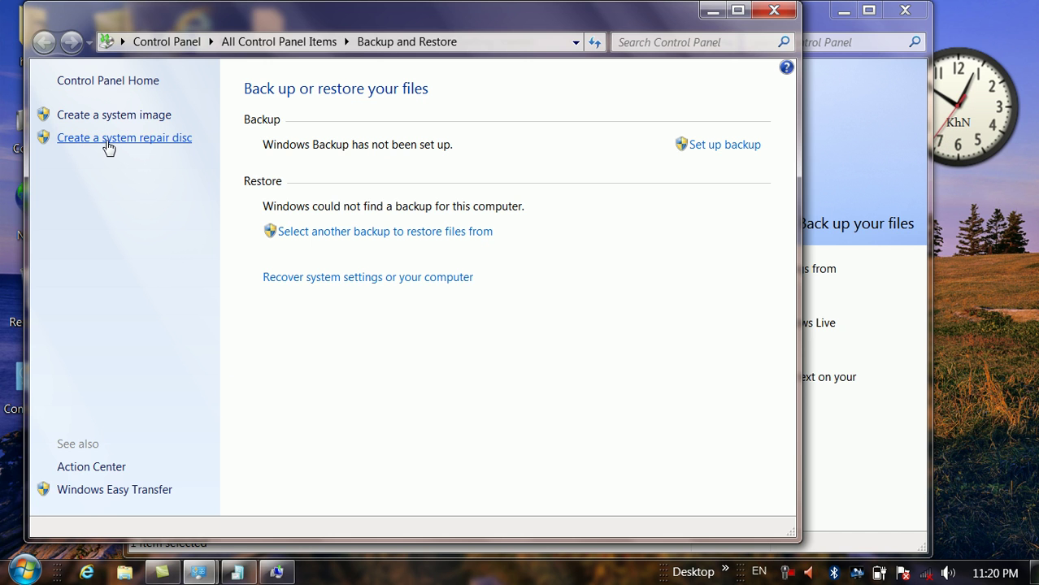
{"action": "left_click", "coordinate": [147, 141]}
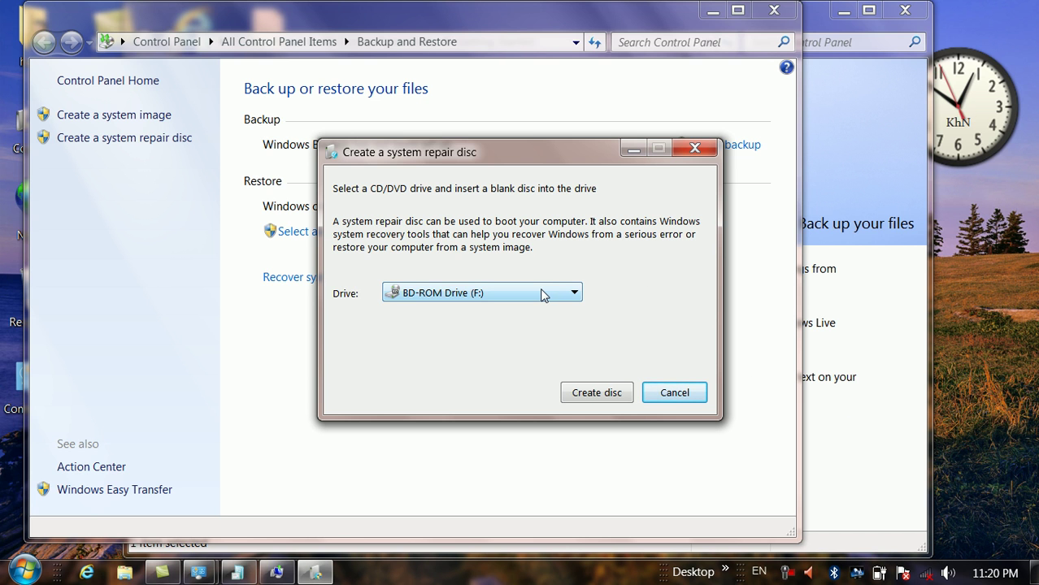
{"action": "left_click", "coordinate": [600, 404]}
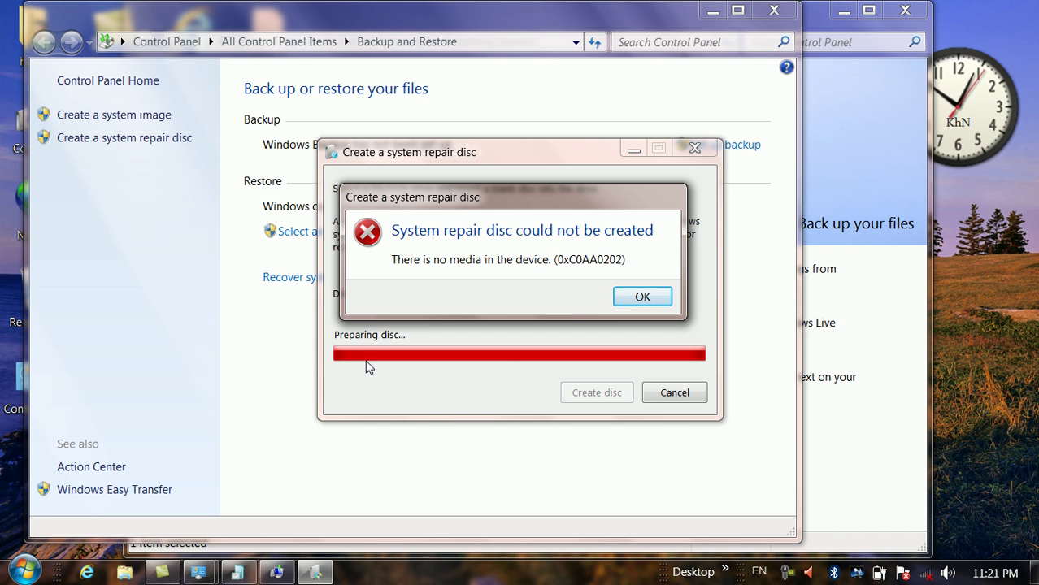
{"action": "left_click", "coordinate": [642, 296]}
{"action": "left_click", "coordinate": [672, 391]}
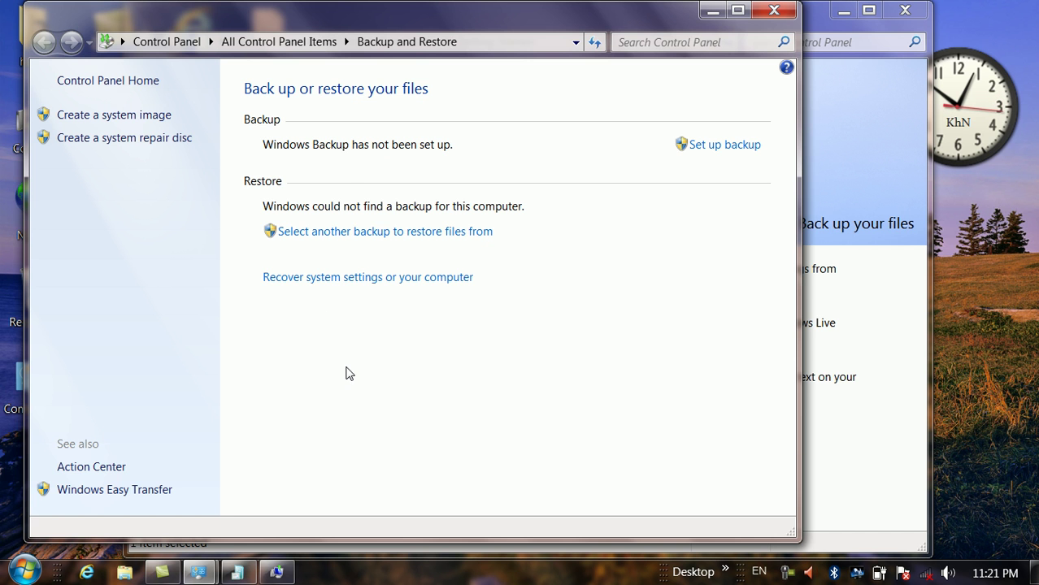
- Minimize Backup and Restore and view the contents of New Volume (H:)
{"action": "left_click", "coordinate": [707, 12]}
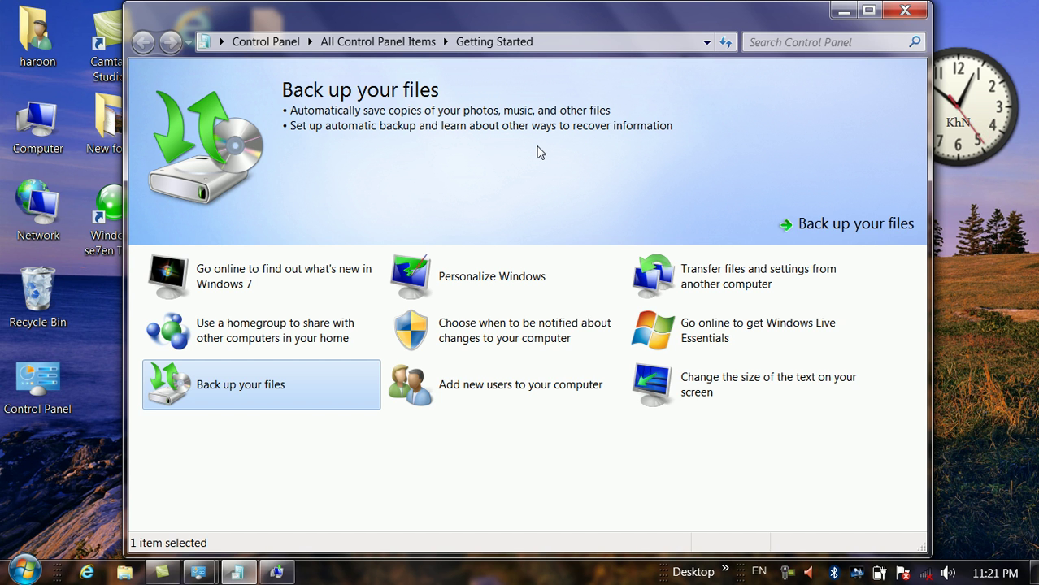
{"action": "left_click", "coordinate": [37, 130]}
{"action": "double_click", "coordinate": [39, 135]}
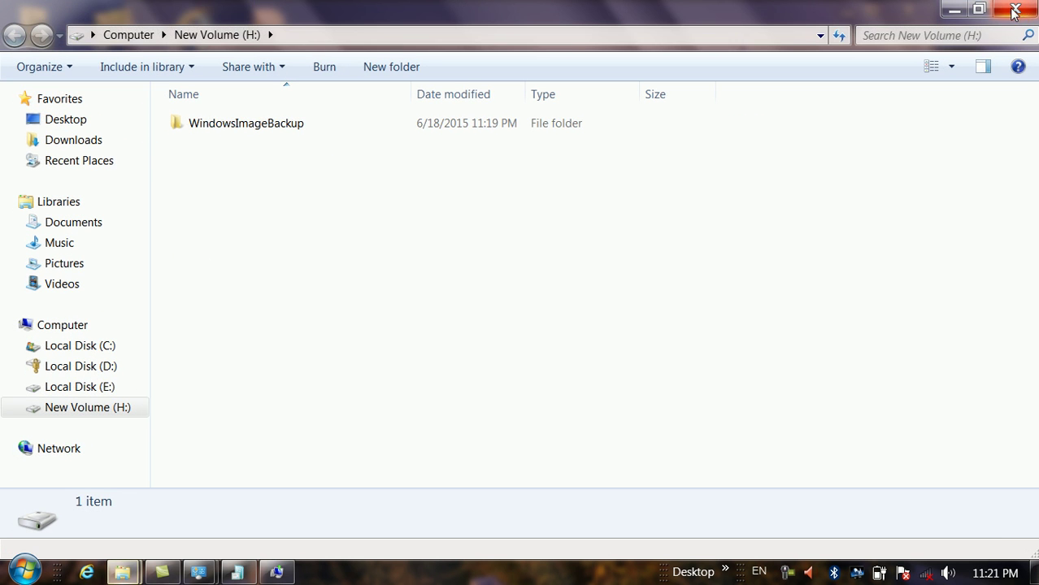
{"action": "left_click", "coordinate": [1016, 10]}
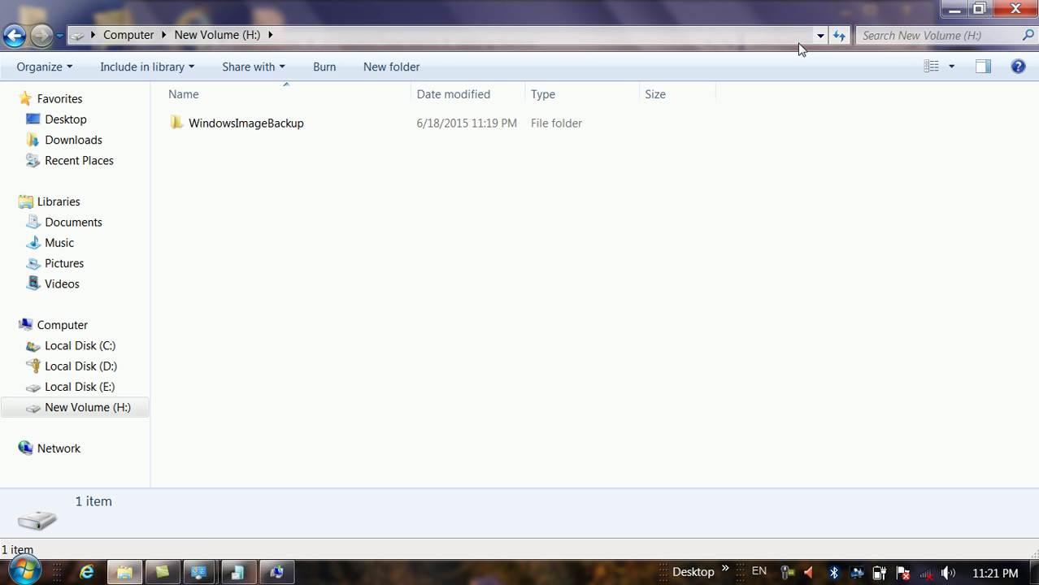
- Return to Backup and Restore, go through Set up backup with New Volume (H:) as destination to the settings review, and cancel
{"action": "left_click", "coordinate": [237, 573]}
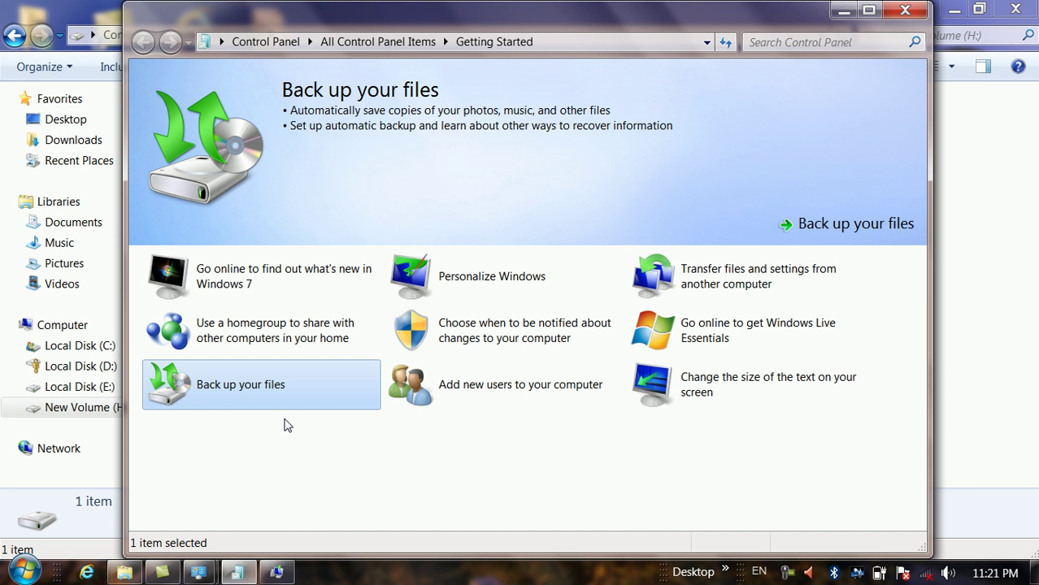
{"action": "double_click", "coordinate": [274, 391]}
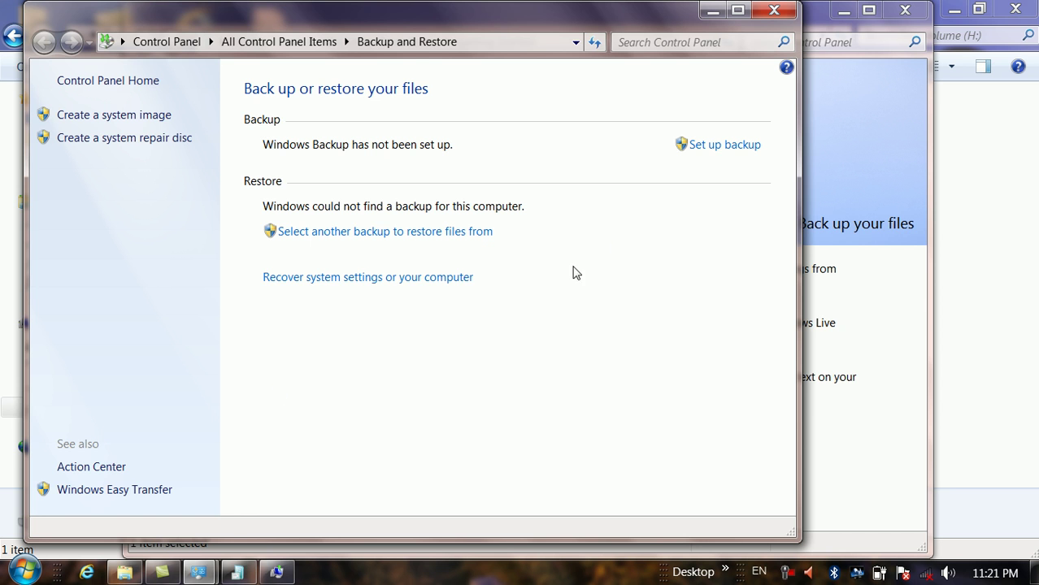
{"action": "left_click", "coordinate": [711, 155]}
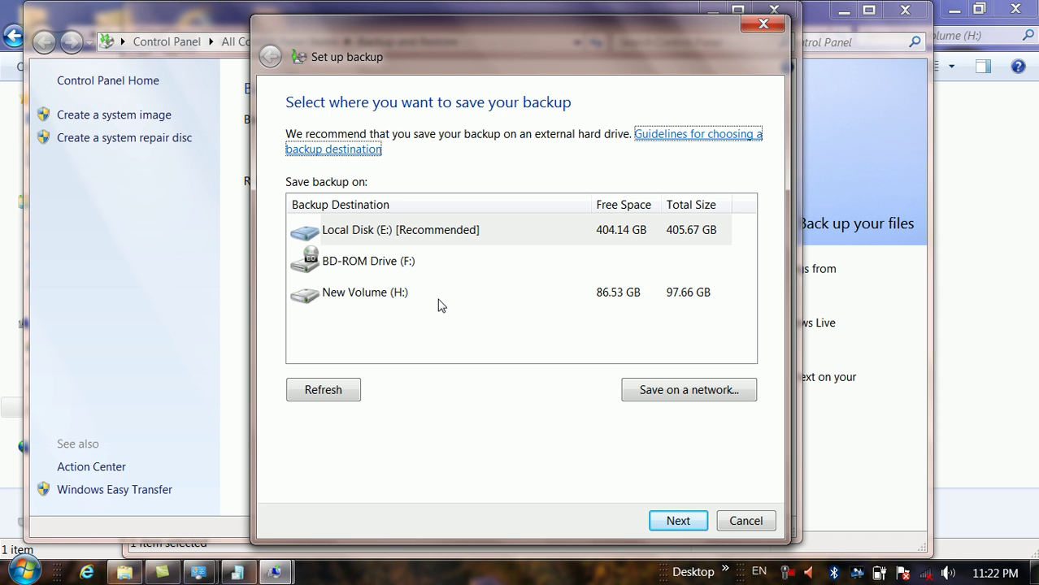
{"action": "left_click", "coordinate": [402, 299]}
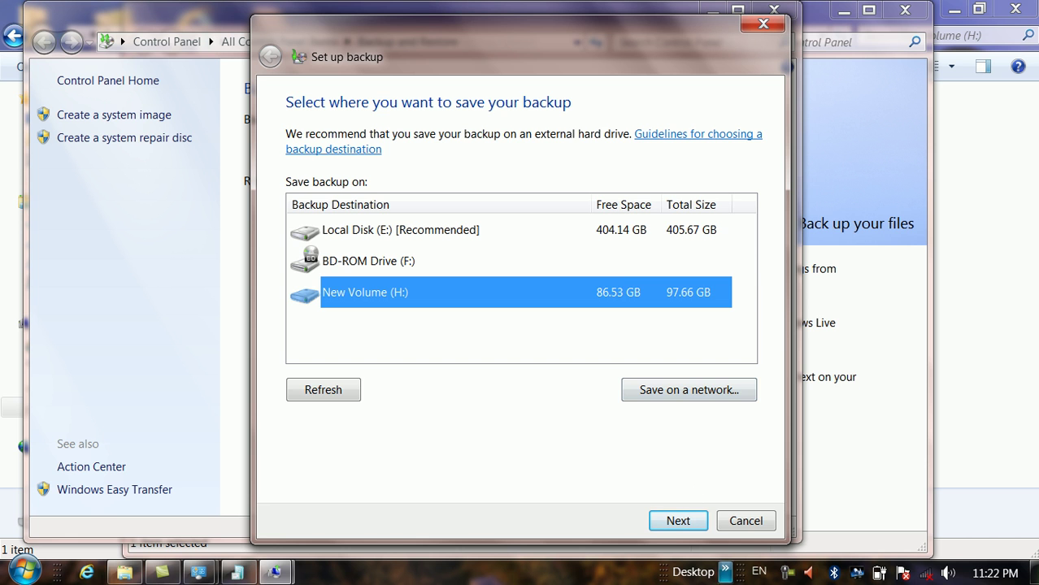
{"action": "left_click", "coordinate": [687, 524]}
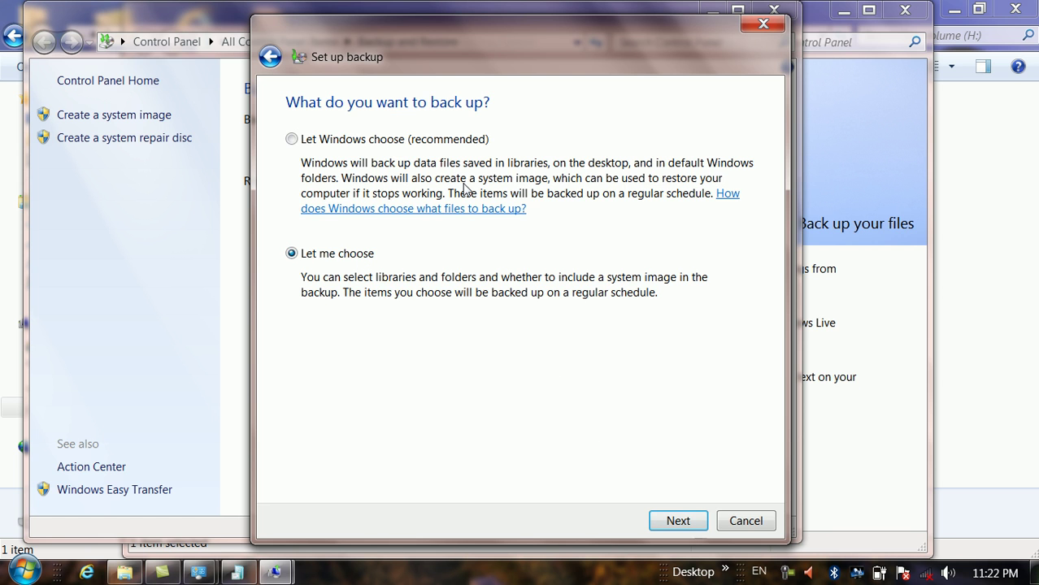
{"action": "left_click", "coordinate": [698, 526]}
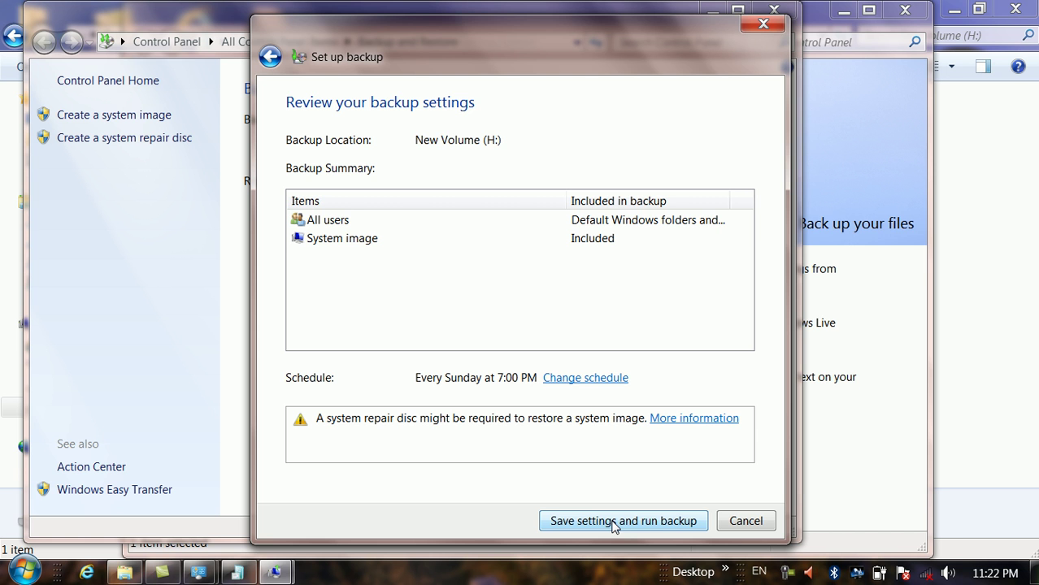
{"action": "left_click", "coordinate": [746, 523]}
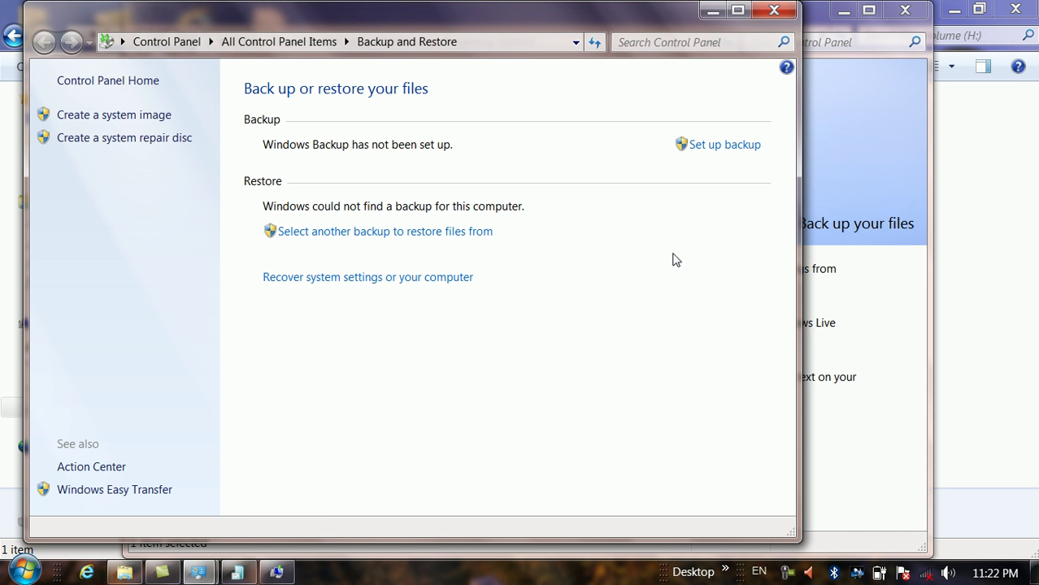
- Close the Backup and Restore, Getting Started and New Volume (H:) windows
{"action": "left_click", "coordinate": [773, 11]}
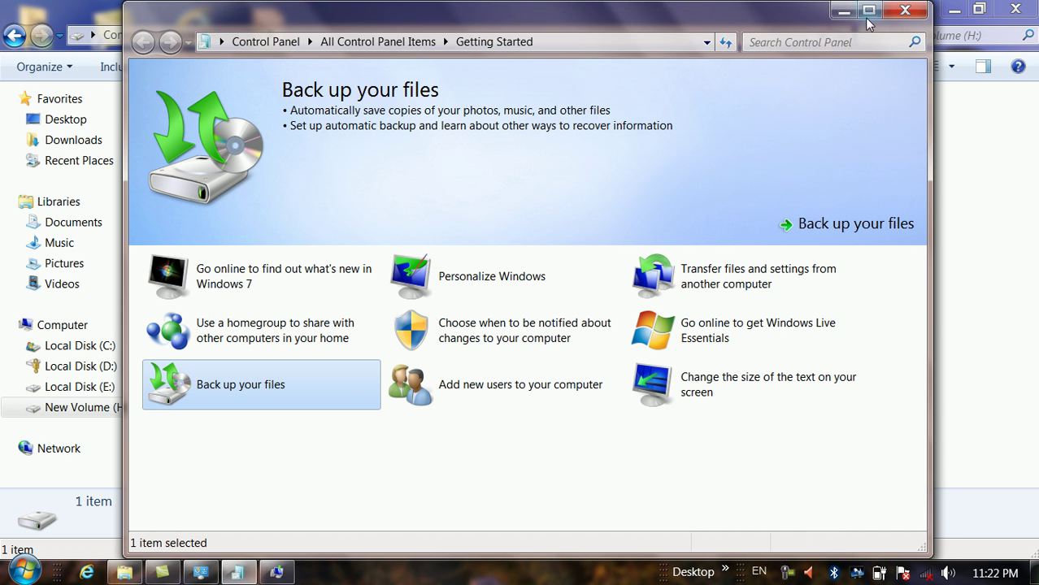
{"action": "left_click", "coordinate": [898, 15]}
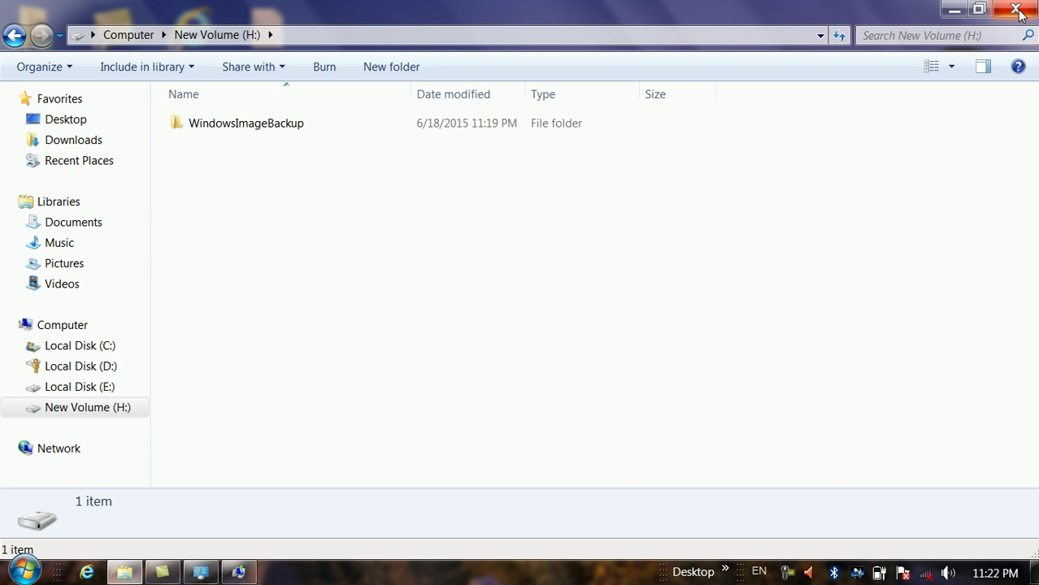
{"action": "left_click", "coordinate": [1016, 11]}
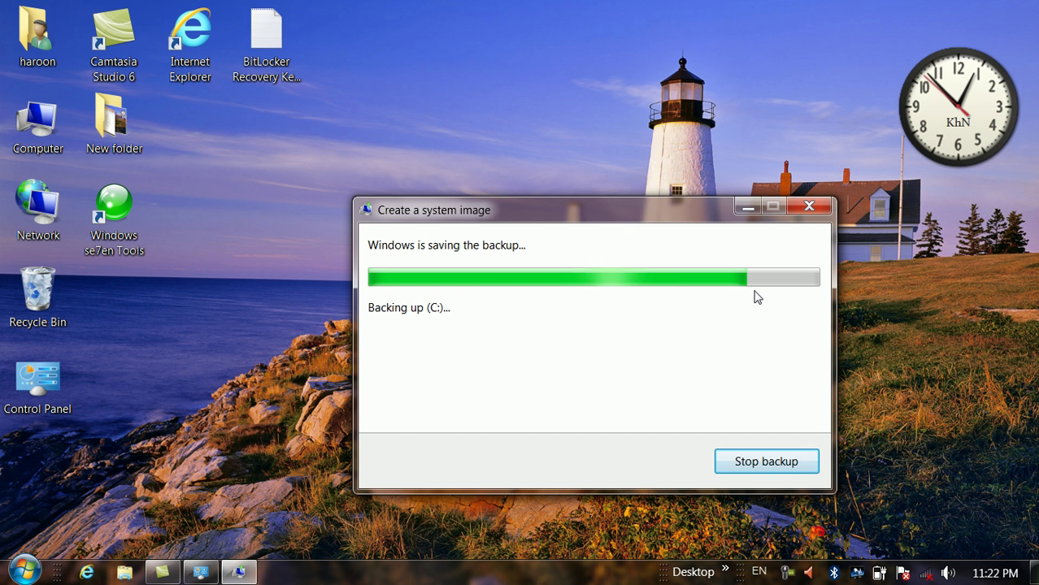
- Stop the running system image backup and close its progress window
{"action": "left_click", "coordinate": [750, 457]}
{"action": "left_click", "coordinate": [655, 419]}
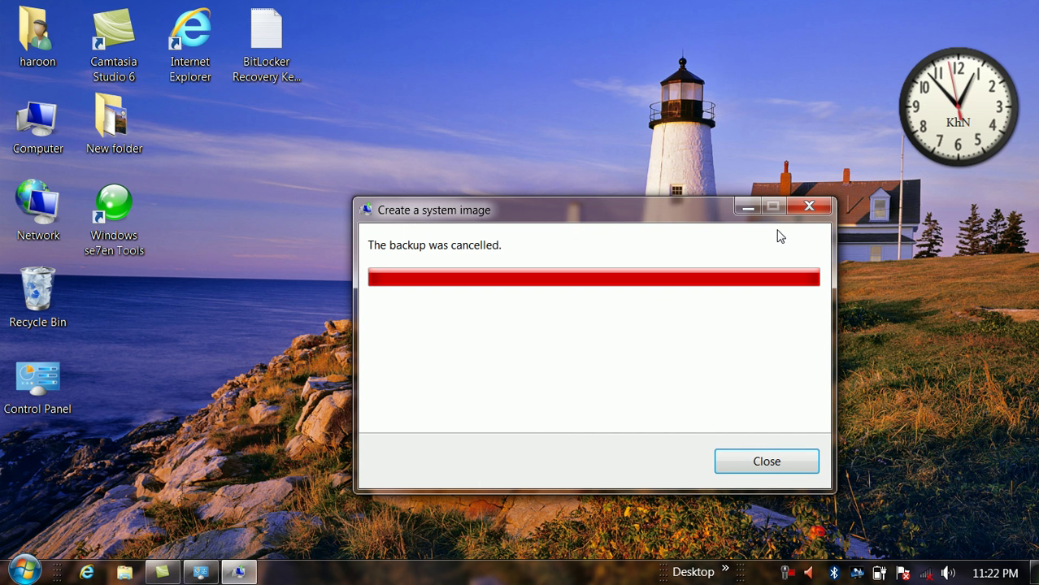
{"action": "left_click", "coordinate": [754, 462]}
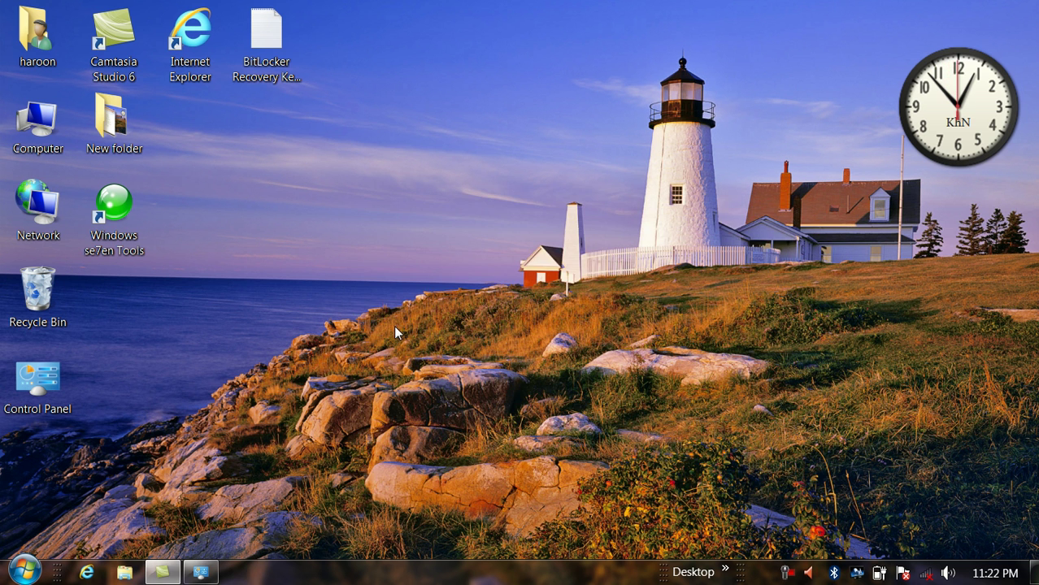
- Permanently delete the WindowsImageBackup folder from New Volume (H:) and close the drive window
{"action": "double_click", "coordinate": [37, 122]}
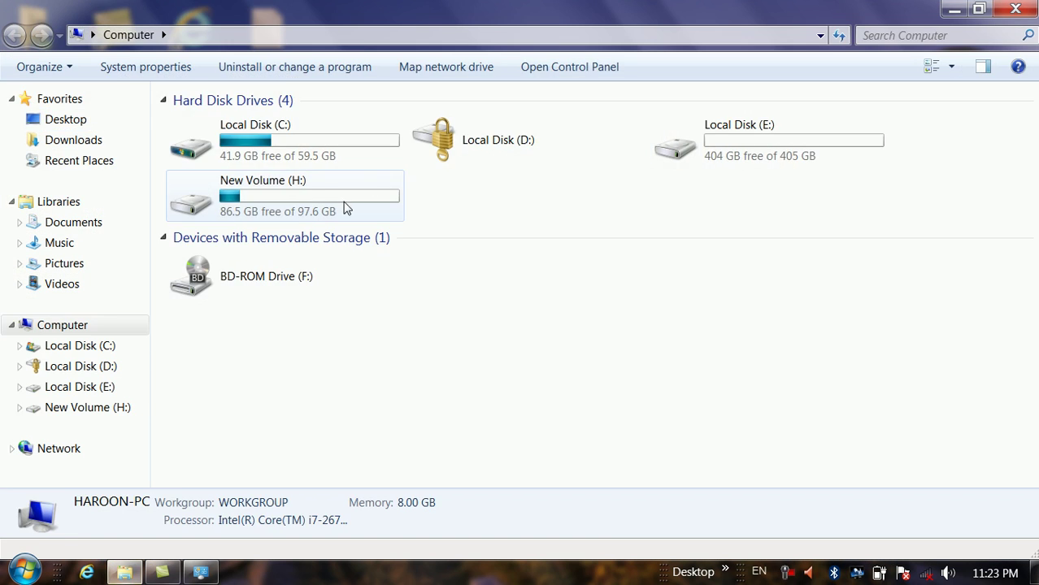
{"action": "left_click", "coordinate": [326, 194]}
{"action": "double_click", "coordinate": [325, 193]}
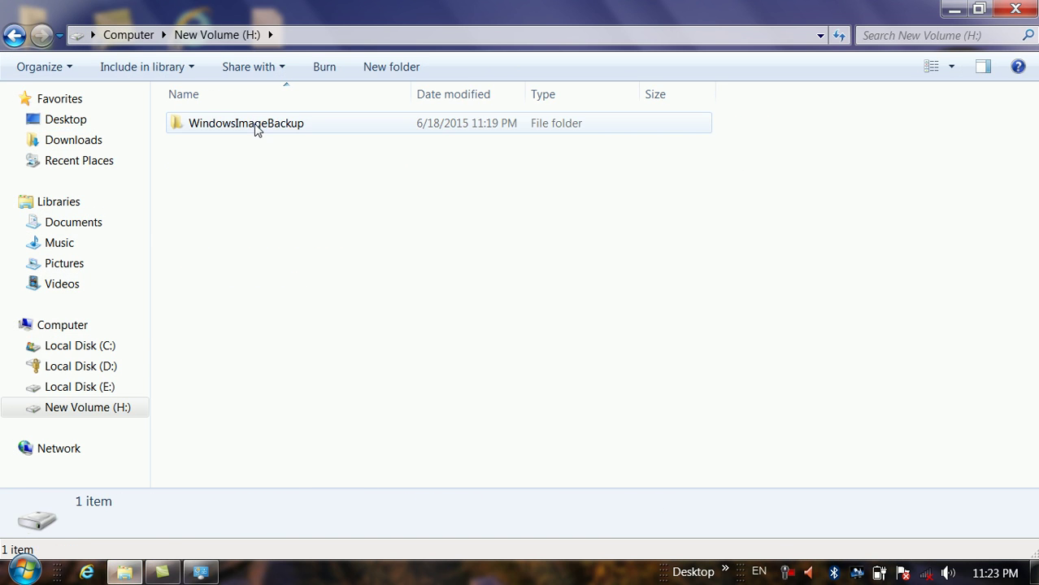
{"action": "right_click", "coordinate": [255, 128]}
{"action": "left_click", "coordinate": [291, 325]}
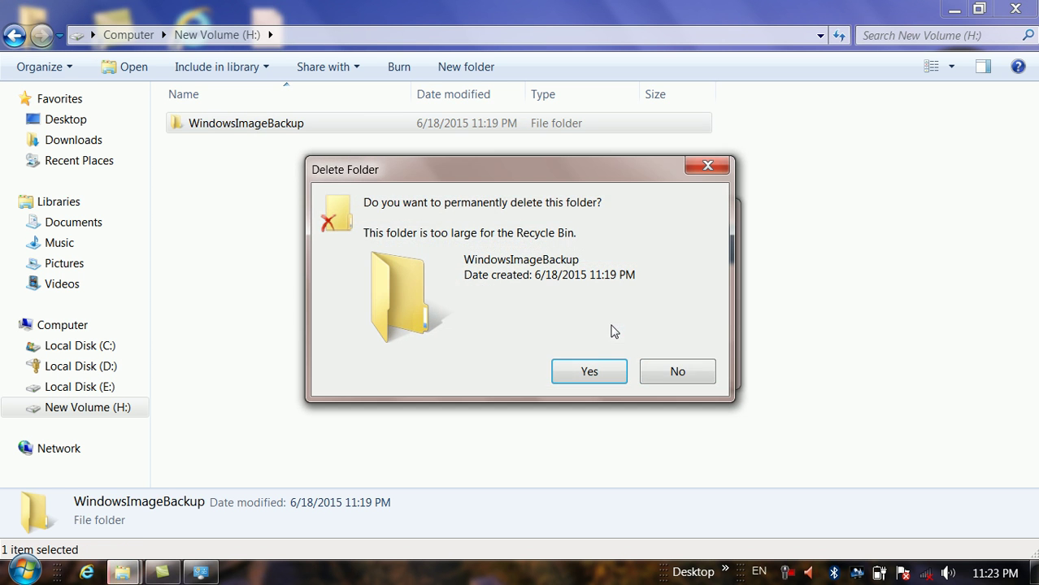
{"action": "left_click", "coordinate": [614, 367]}
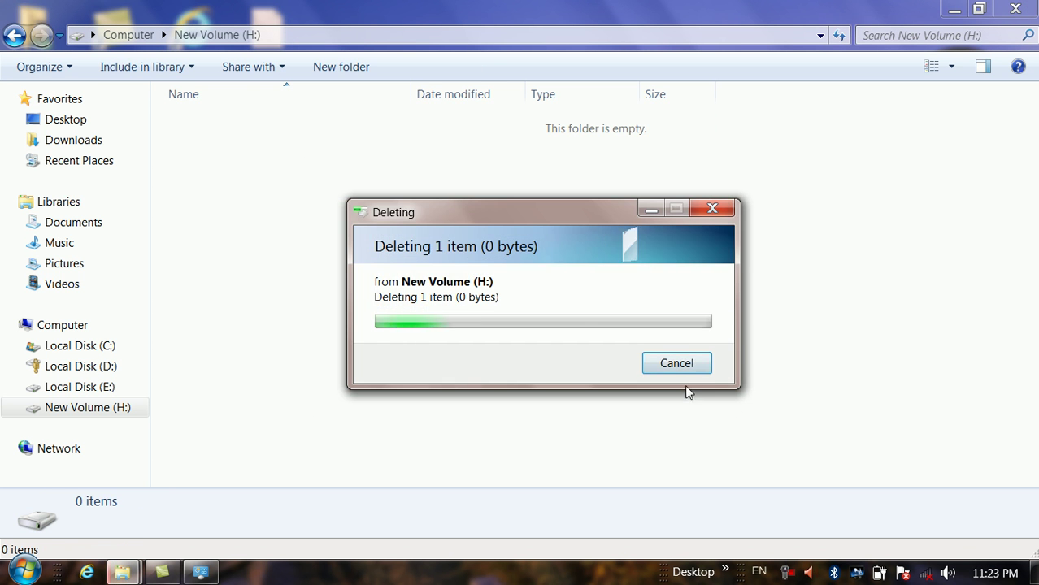
{"action": "left_click", "coordinate": [1015, 9]}
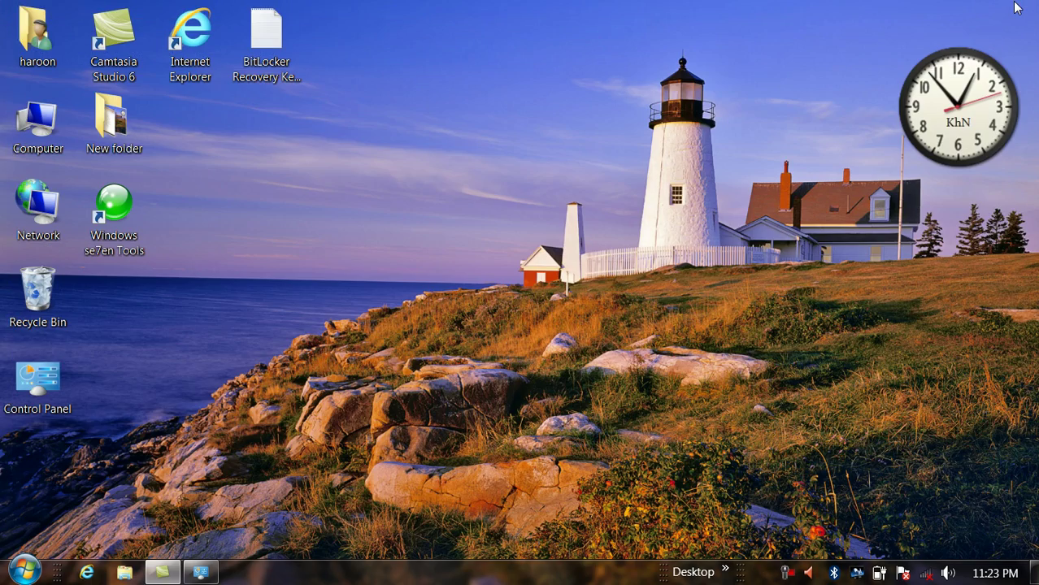